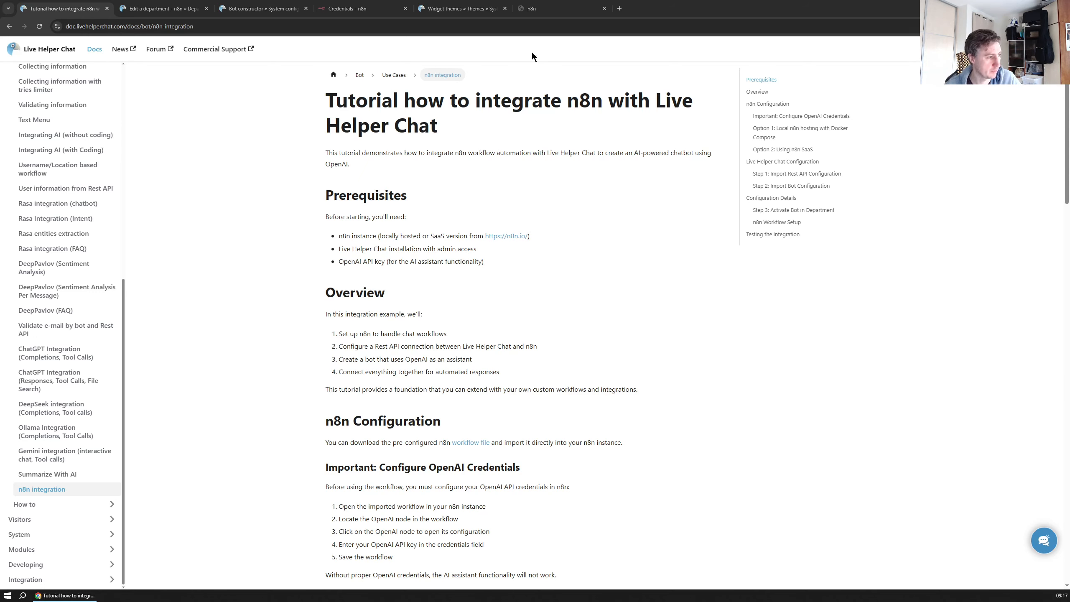
Look over the widget test page and n8n department settings, then return to the n8n integration tutorial
left_click(548, 9)
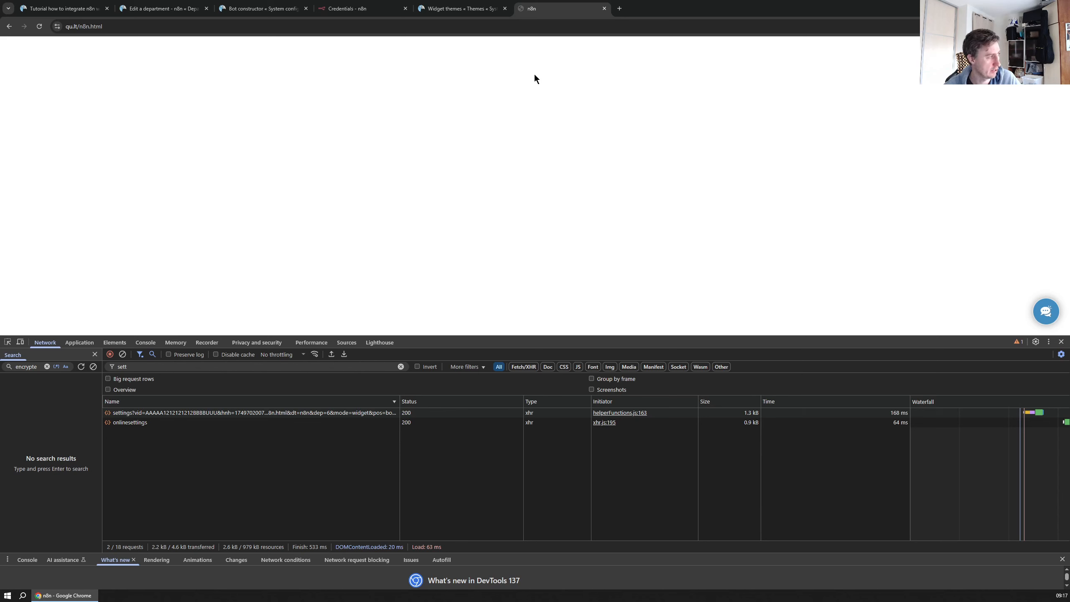
left_click(172, 12)
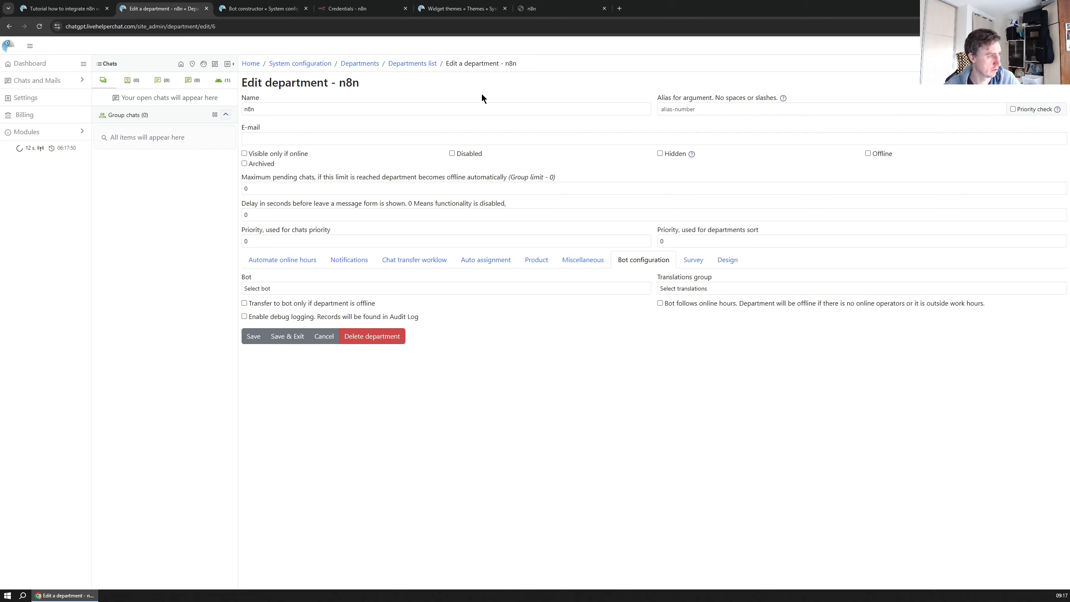
left_click(543, 8)
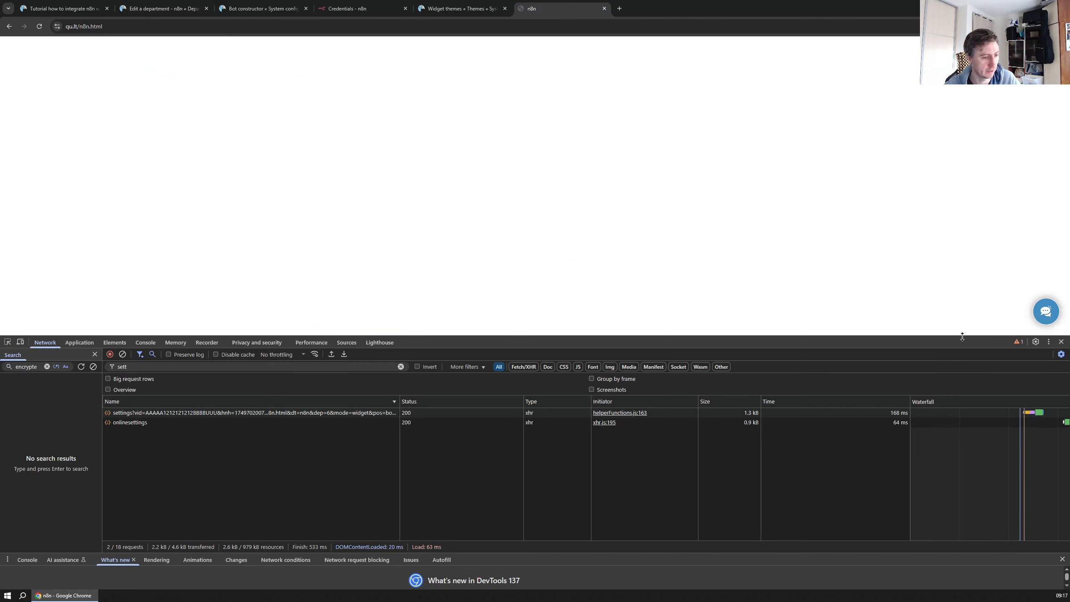
left_click(168, 9)
left_click(58, 10)
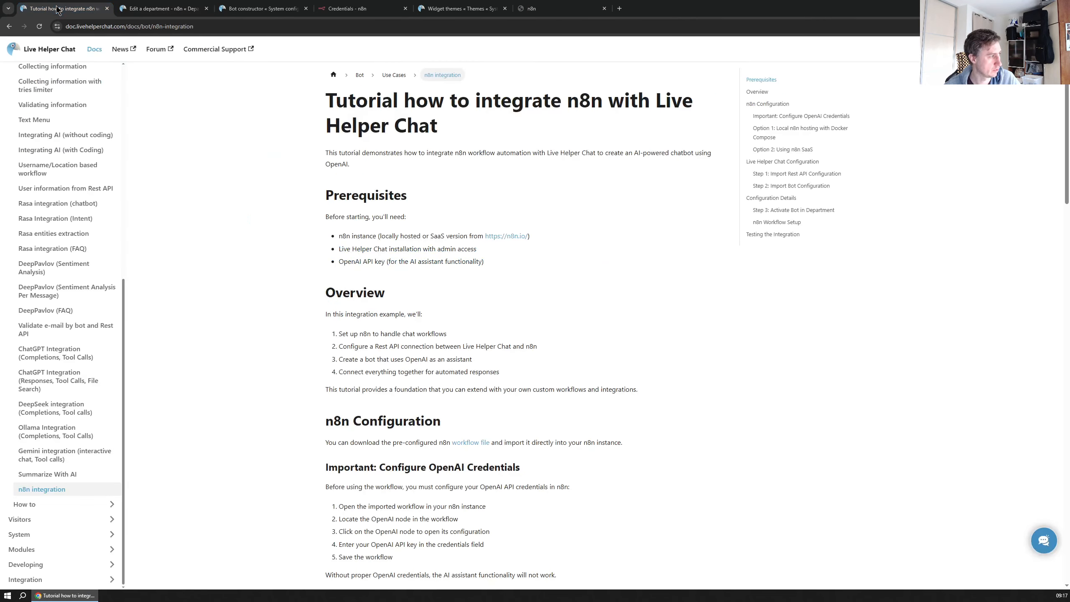
scroll(421, 254, "down", 3)
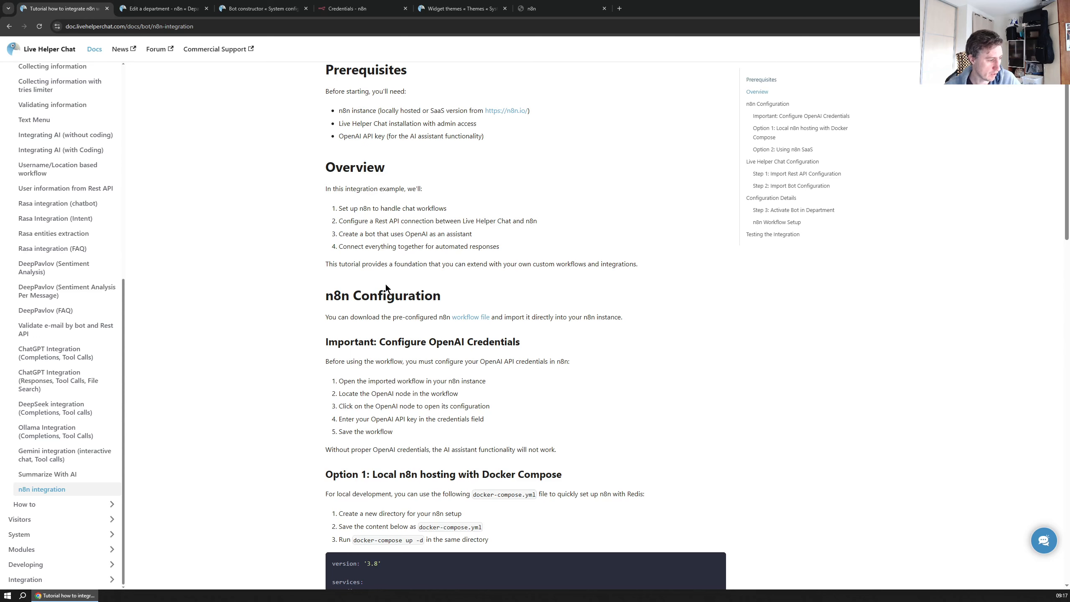
Save the tutorial's workflow file to the computer and go to the n8n Credentials page
right_click(473, 317)
left_click(497, 368)
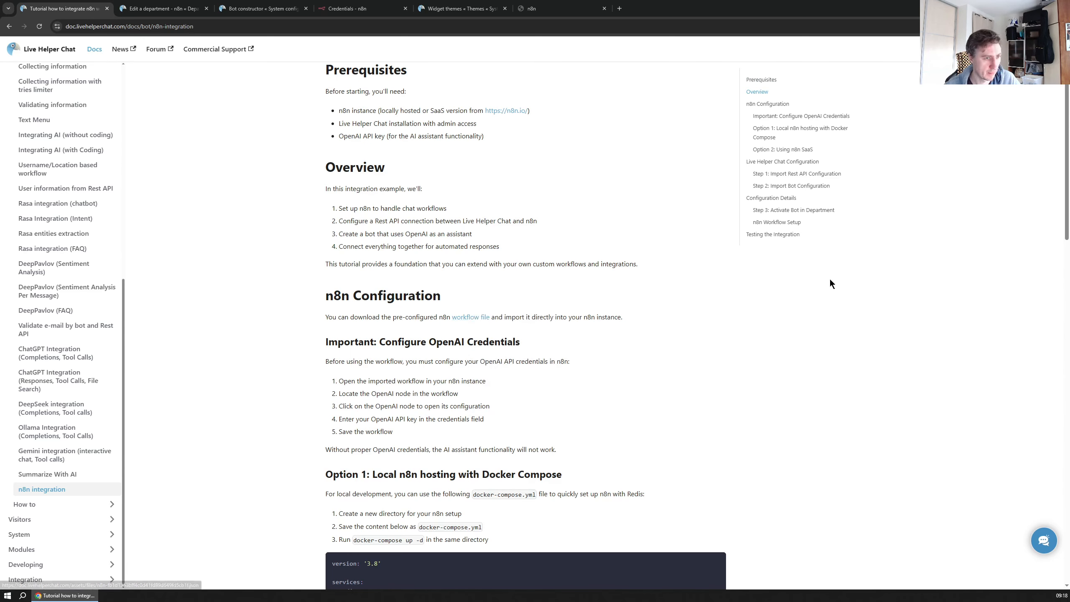
key("Return")
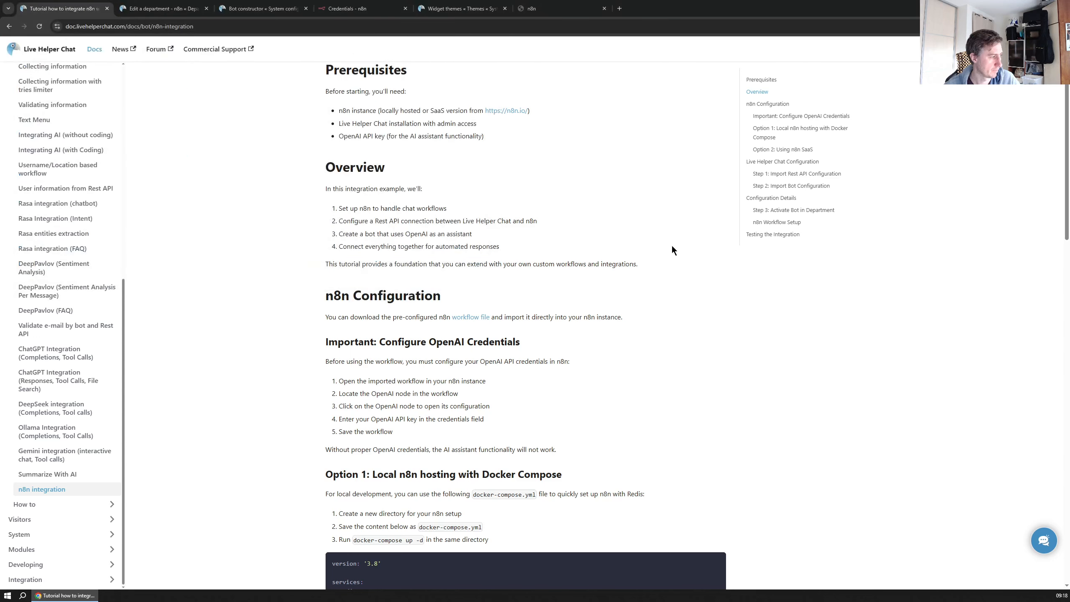
left_click(164, 9)
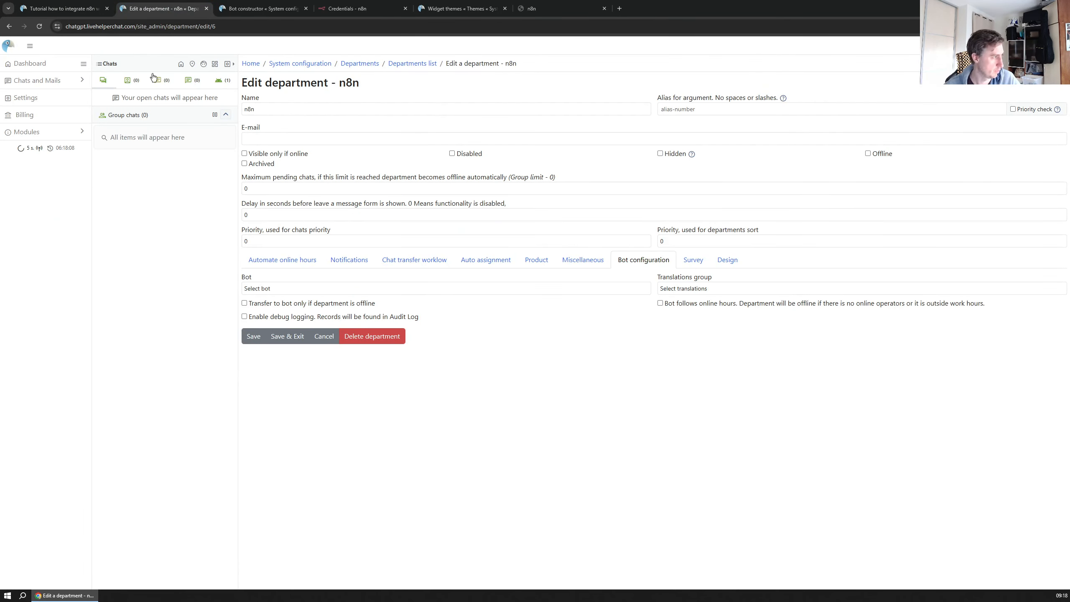
left_click(362, 9)
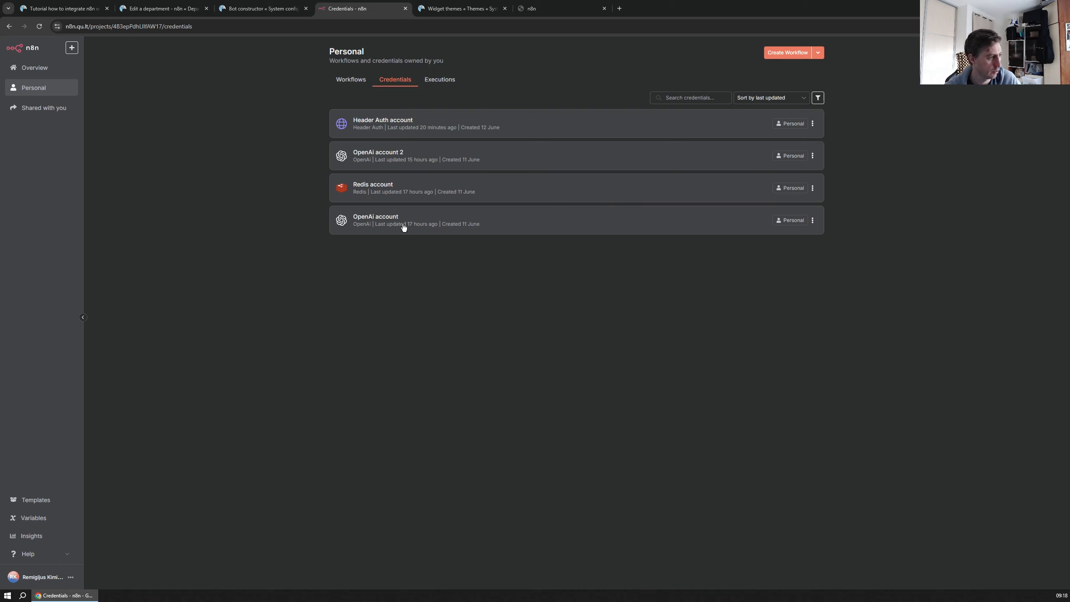
Import the downloaded n8n-fb1d… JSON as a new workflow with Webhook, AI Agent and memory nodes
left_click(350, 80)
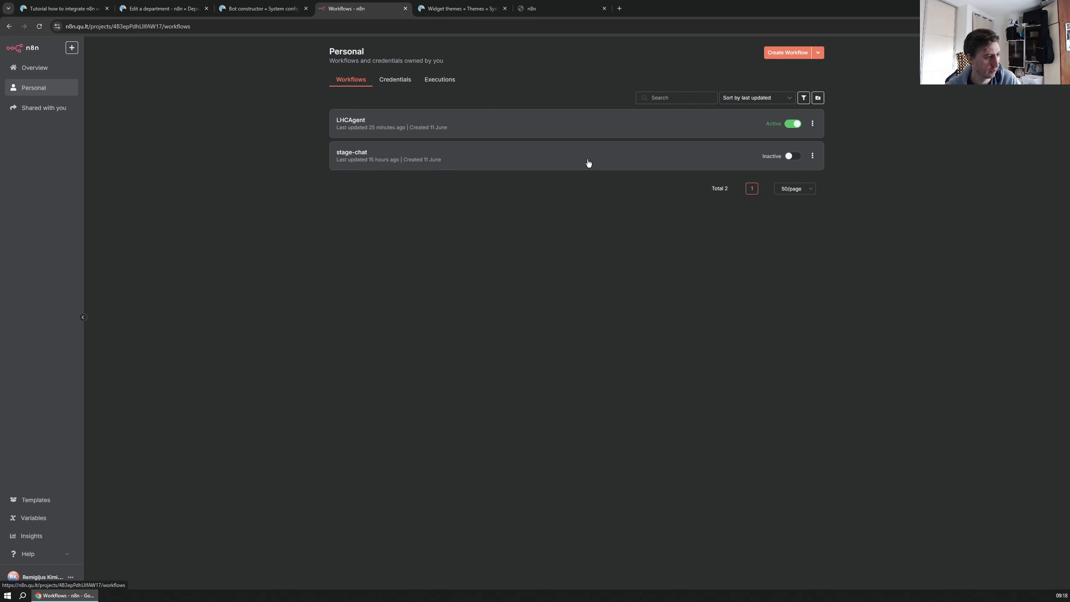
left_click(789, 53)
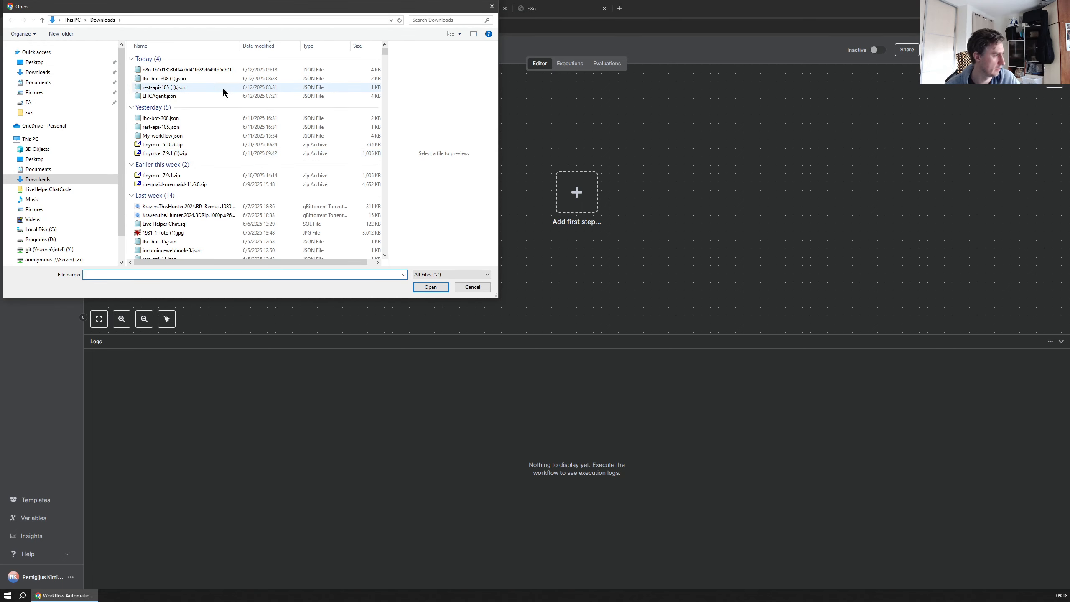
left_click(194, 69)
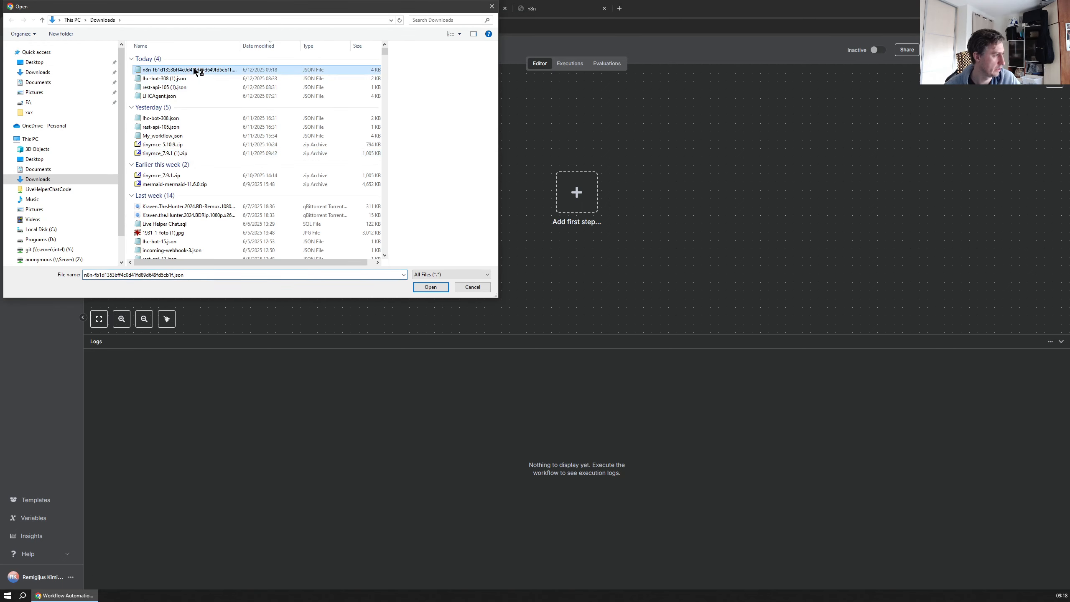
left_click(420, 290)
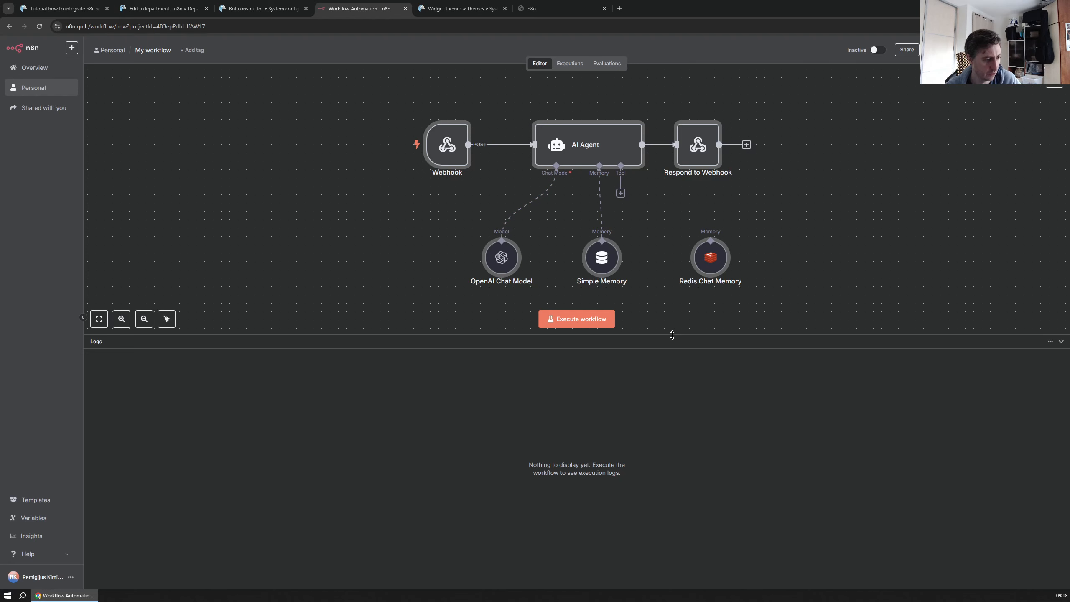
left_click_drag(672, 335, 675, 396)
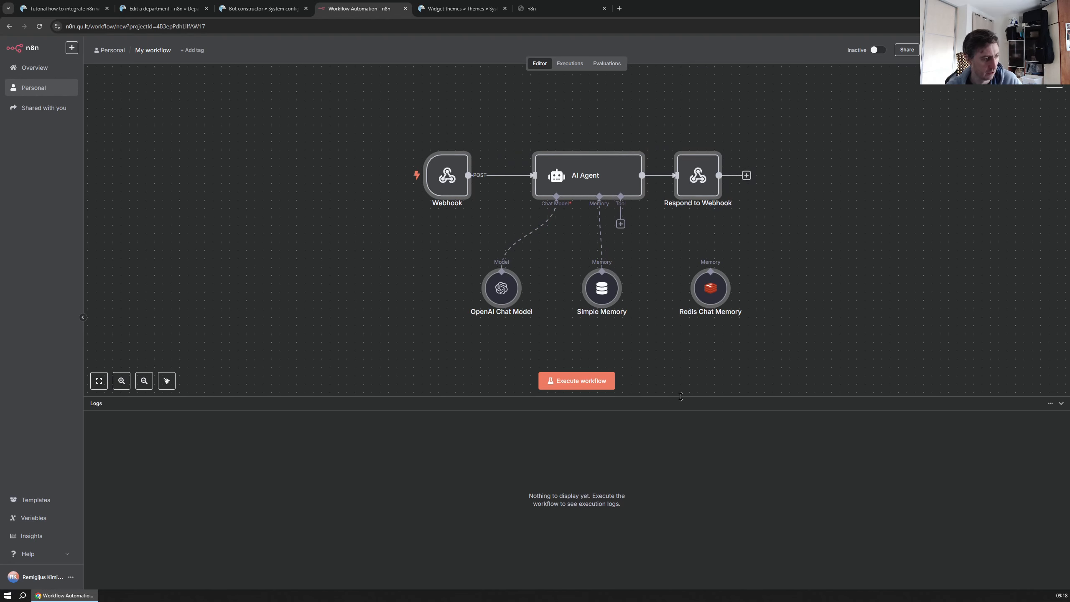
Confirm OpenAI Chat Model keeps the OpenAI account credential, then open the Webhook node's settings
left_click(315, 238)
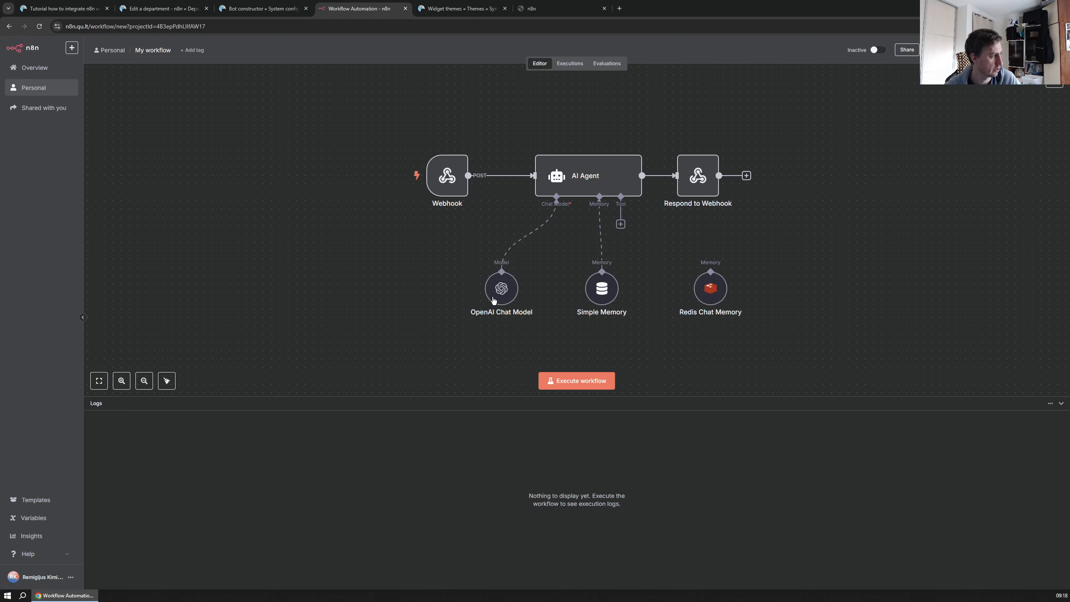
double_click(512, 300)
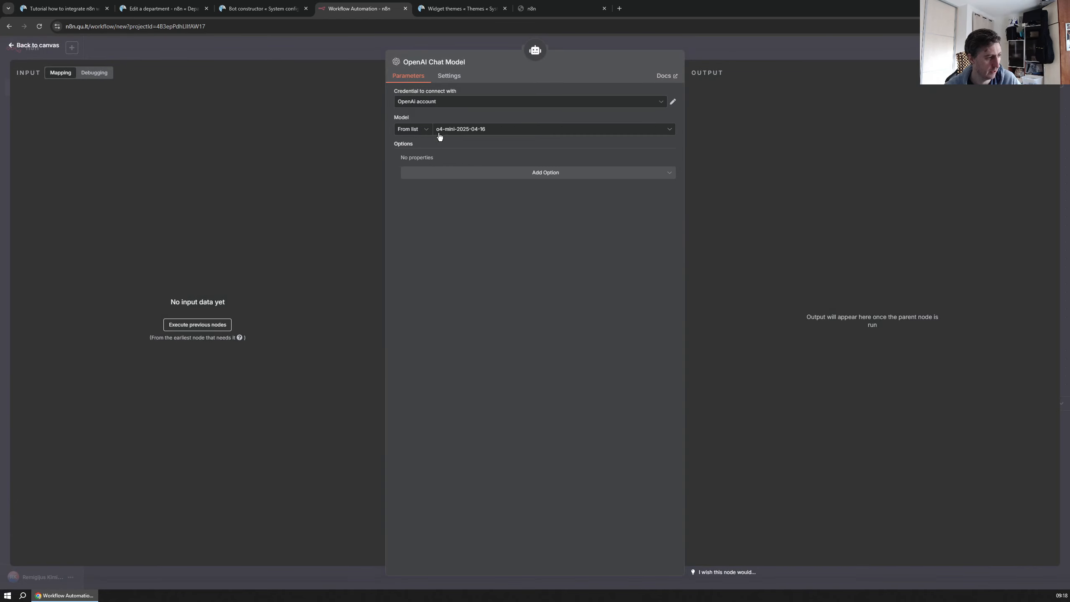
left_click(438, 102)
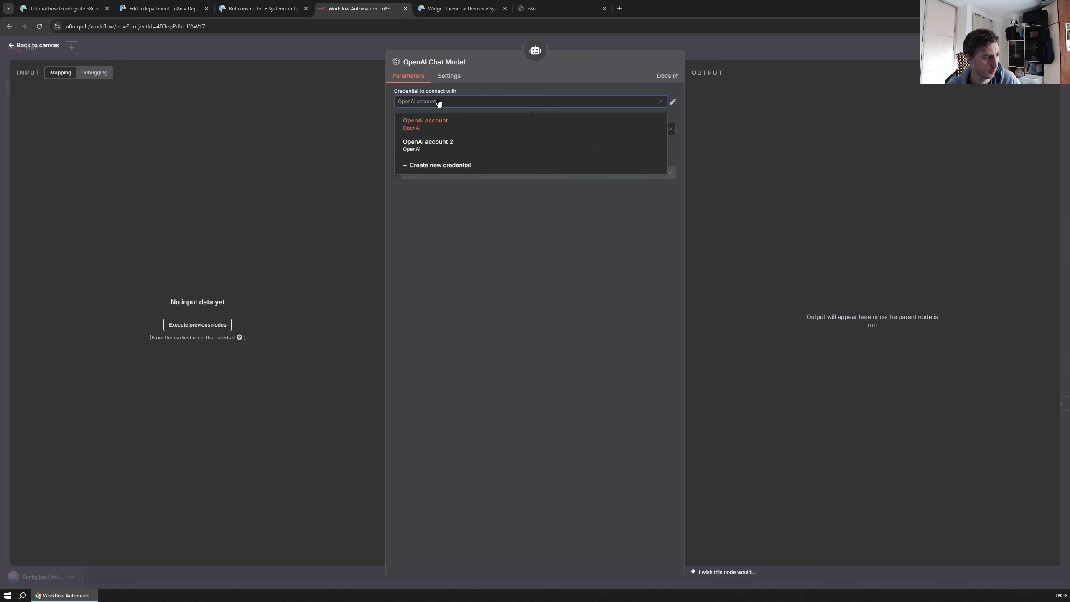
left_click(438, 102)
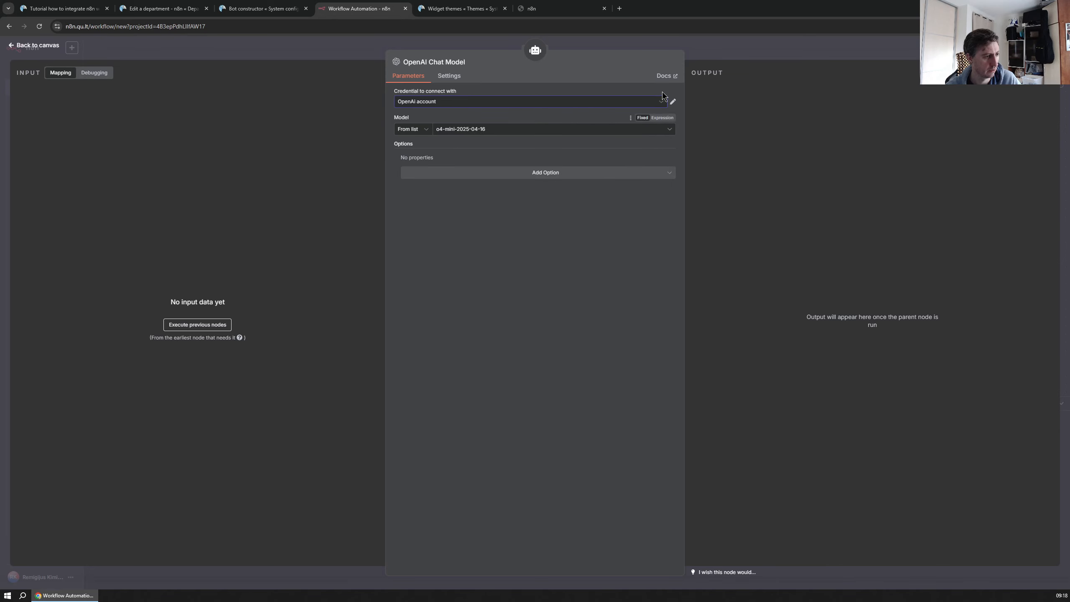
left_click(13, 46)
double_click(447, 180)
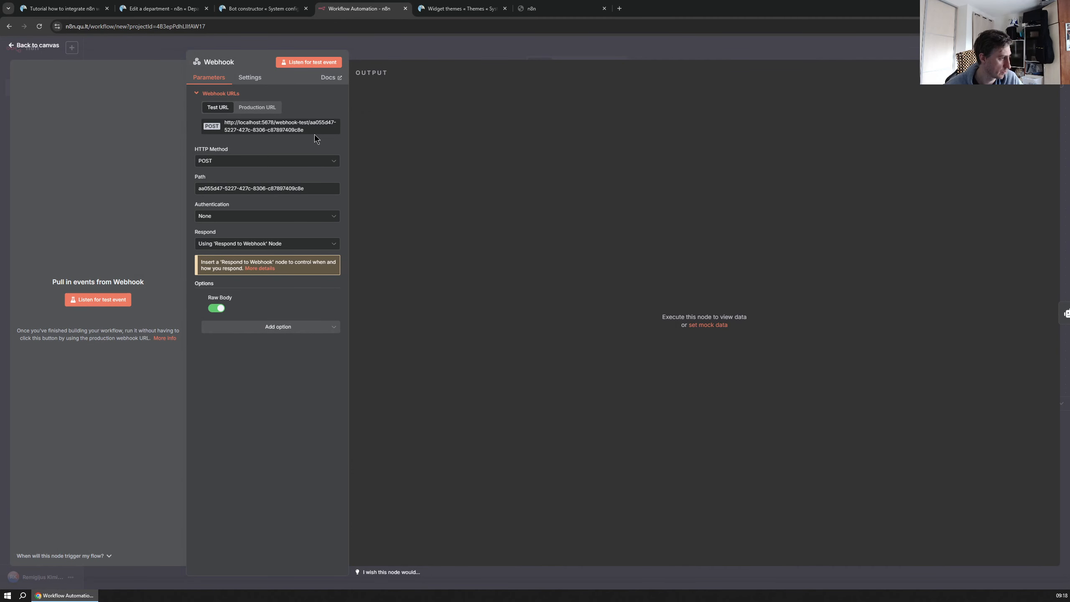
left_click(251, 127)
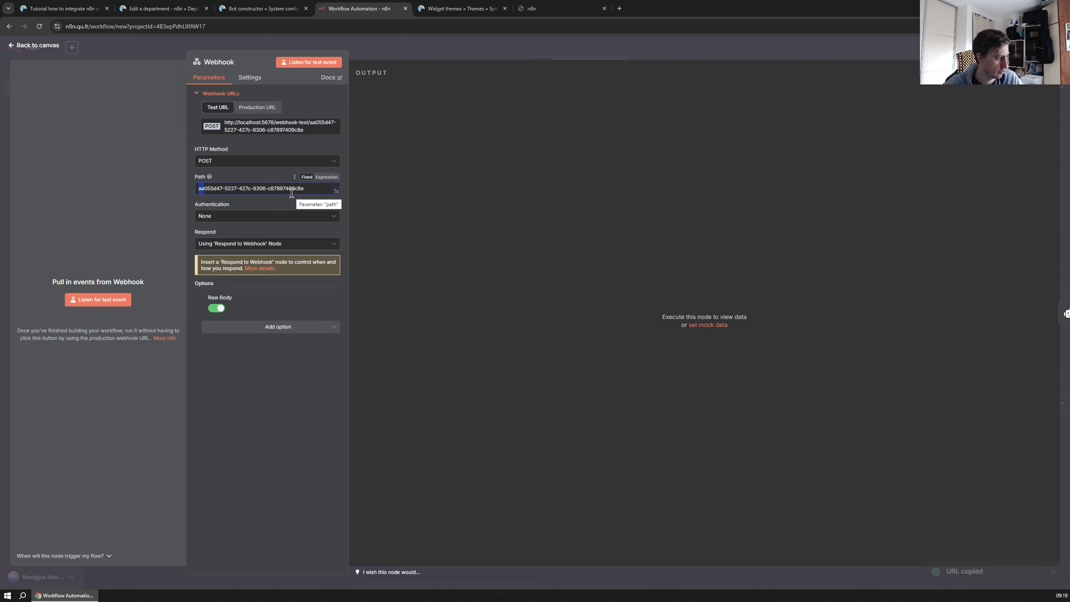
key("BackSpace")
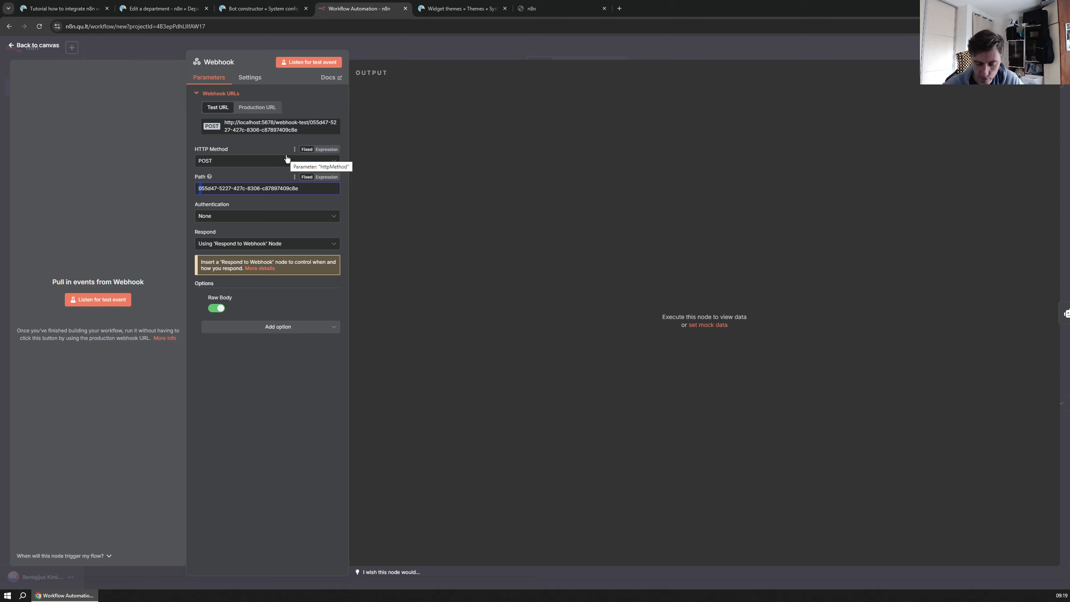
type("88")
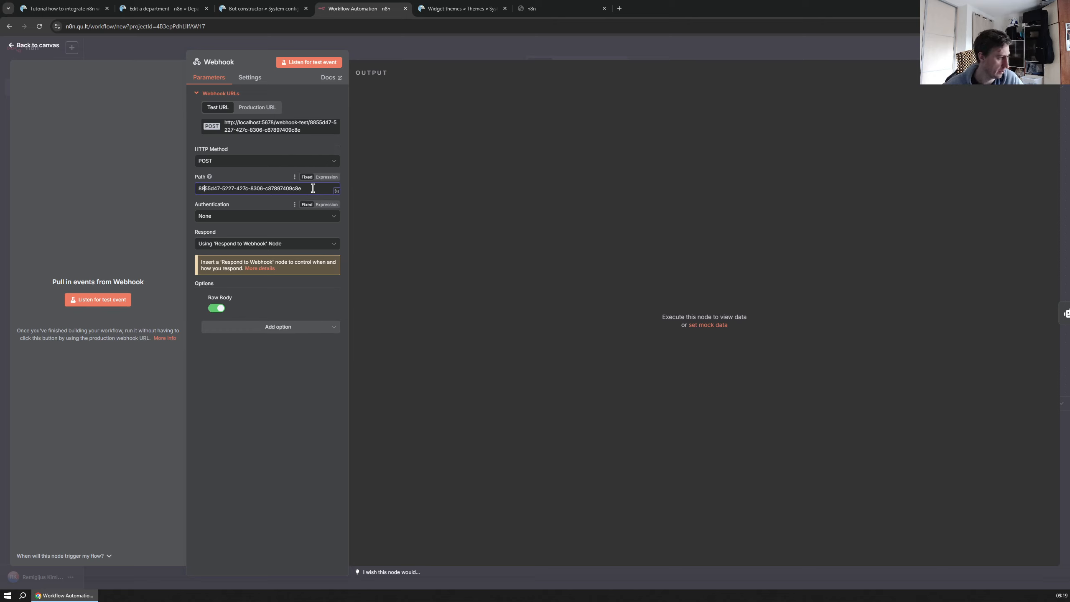
left_click(306, 133)
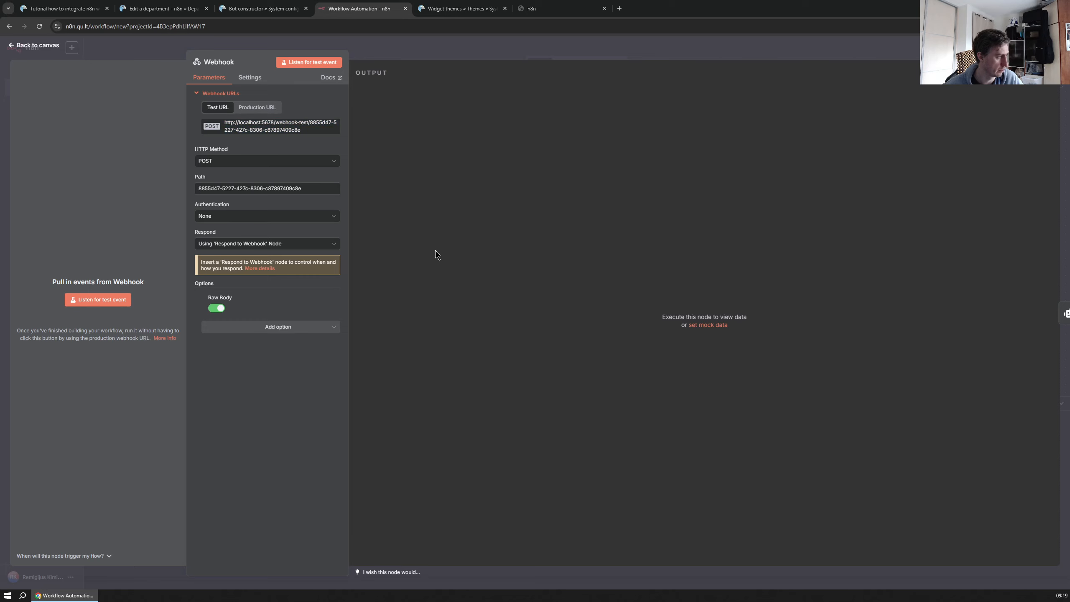
left_click(12, 47)
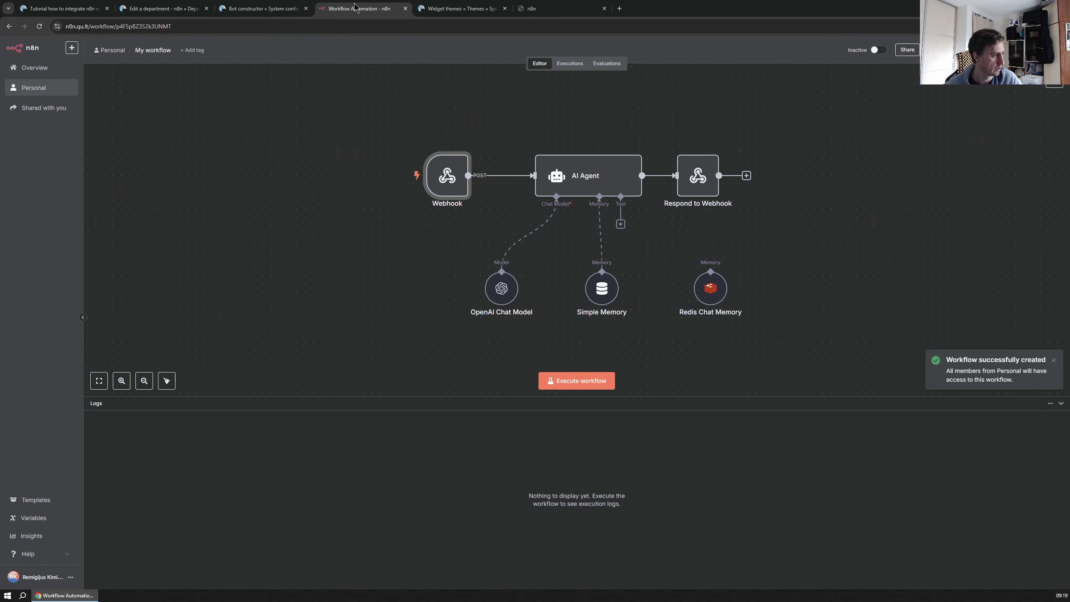
Review the Redis Chat Memory settings, then bring up Live Helper Chat's n8n department editor
left_click_drag(368, 12, 58, 9)
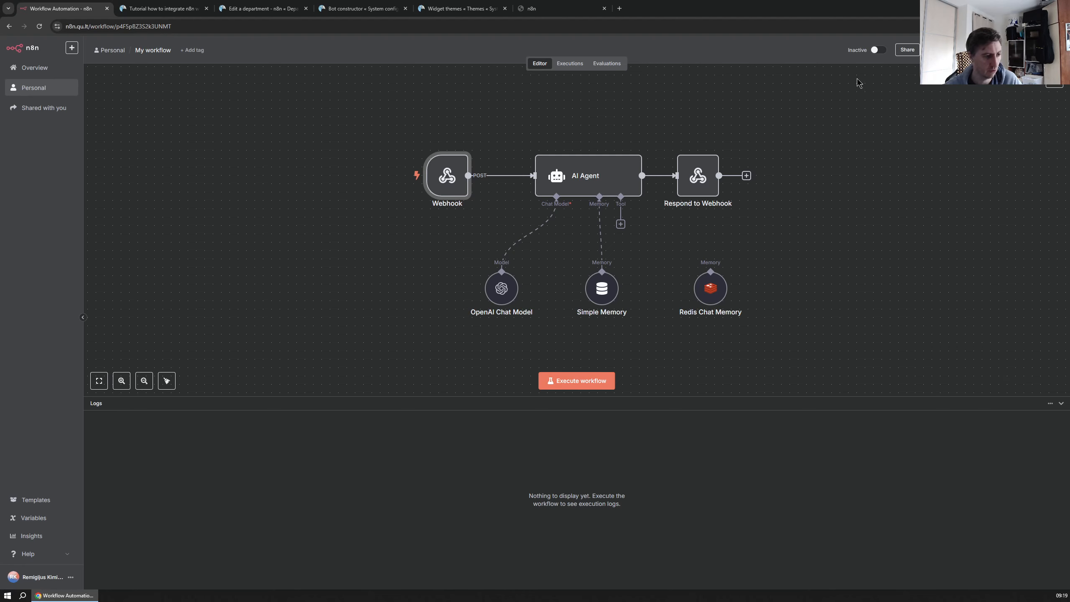
double_click(711, 295)
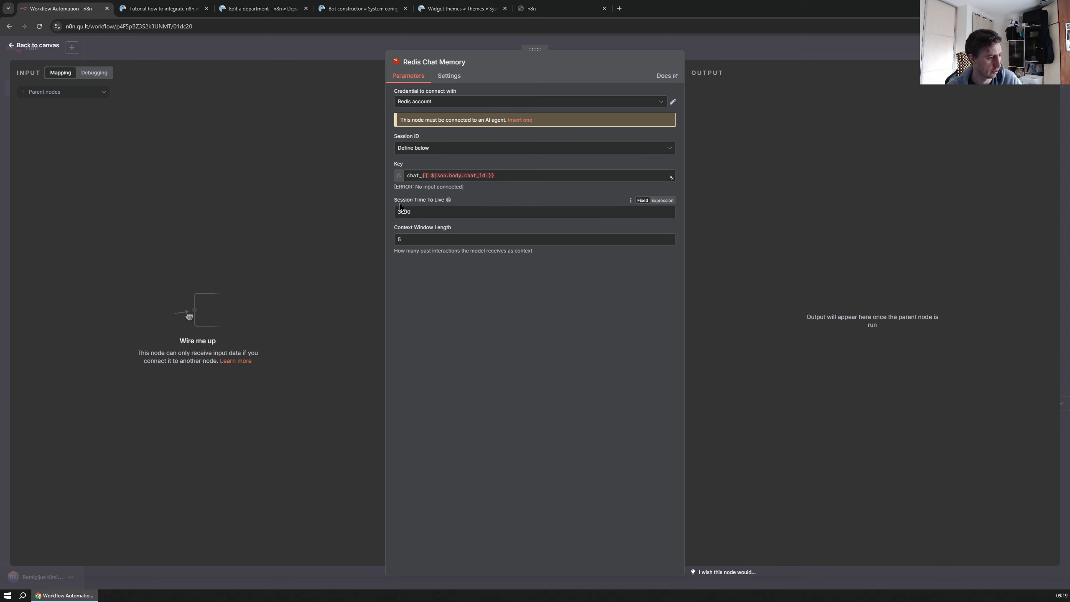
left_click(12, 46)
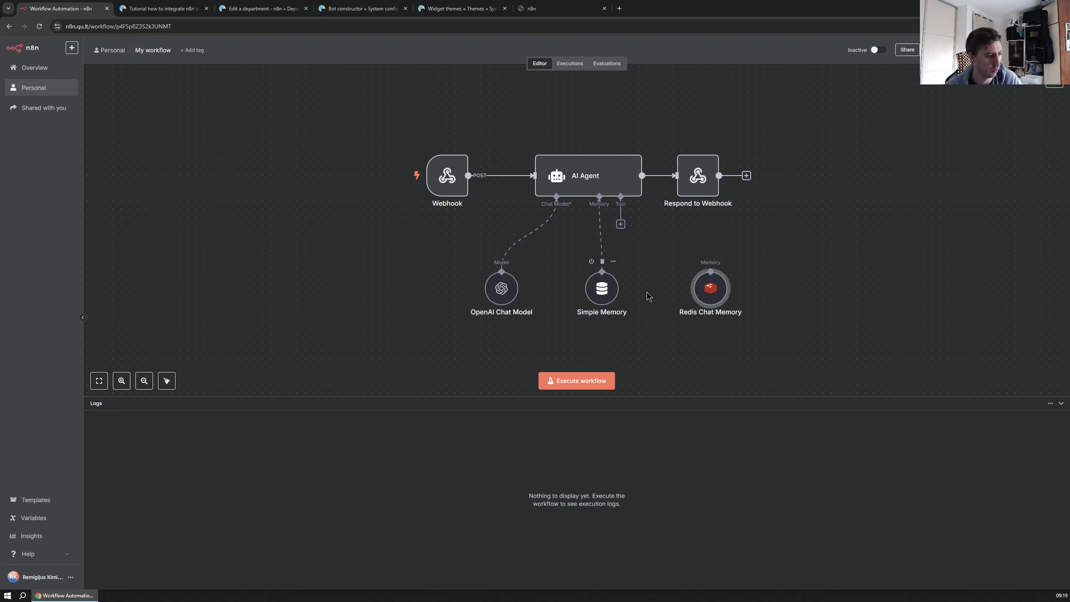
left_click(177, 12)
left_click_drag(259, 17, 168, 10)
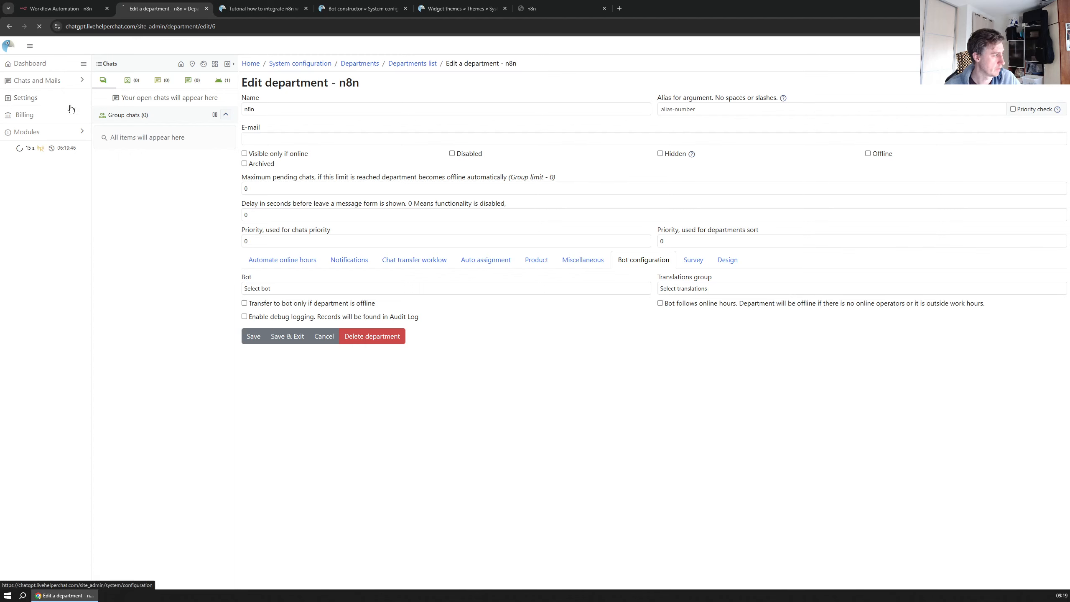
Search the Live Helper Chat settings for 'rest' and open the Rest API Calls list
left_click(23, 99)
left_click(747, 83)
type("rest")
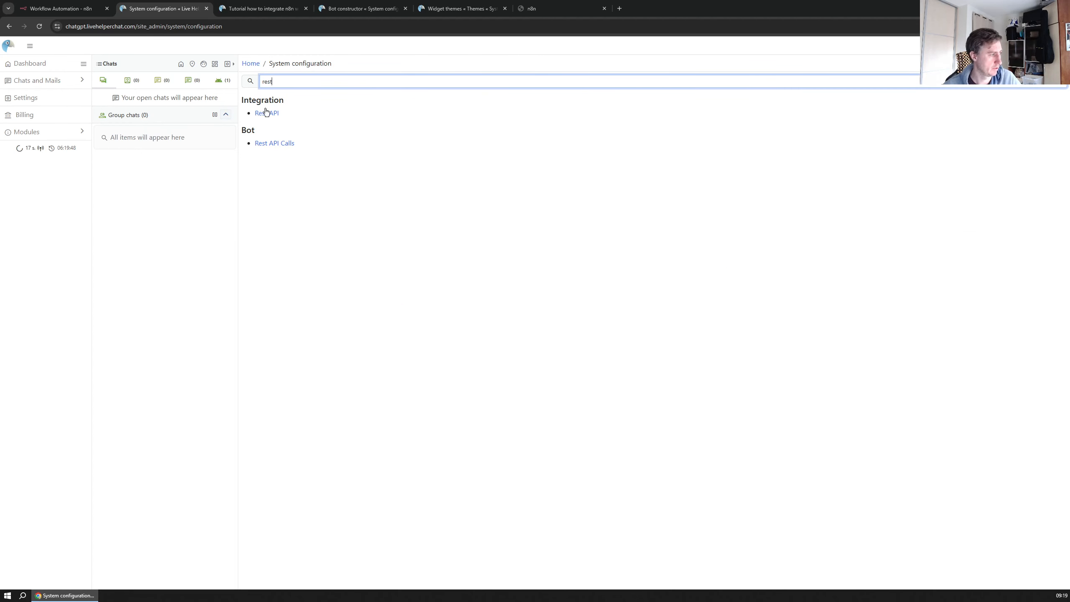
left_click(273, 144)
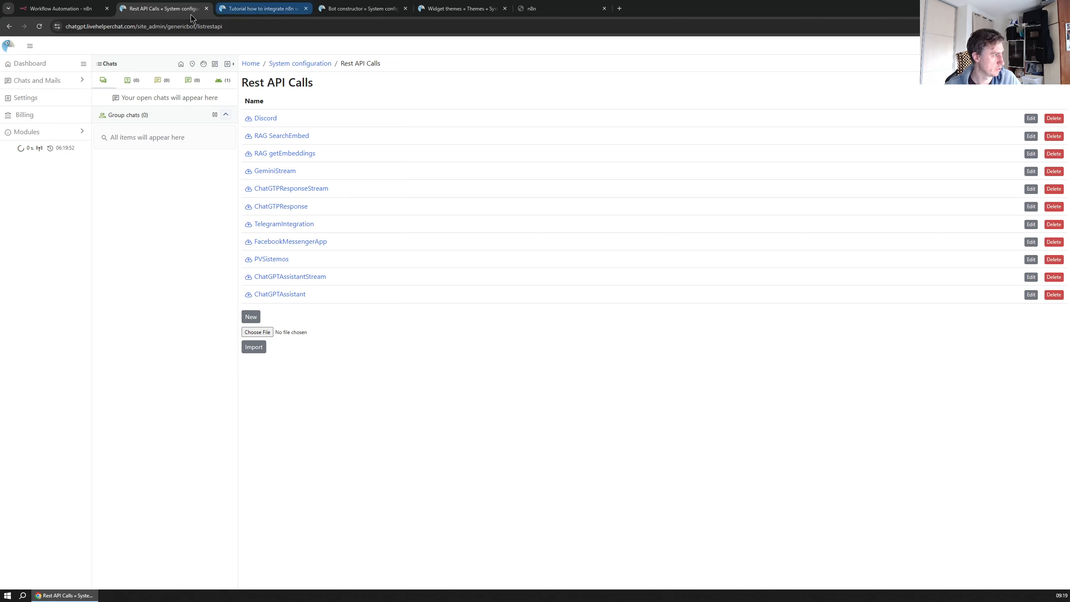
Move Rest API Calls to the first tab and cycle through tabs, ending on the tutorial
left_click_drag(167, 8, 63, 8)
left_click(467, 11)
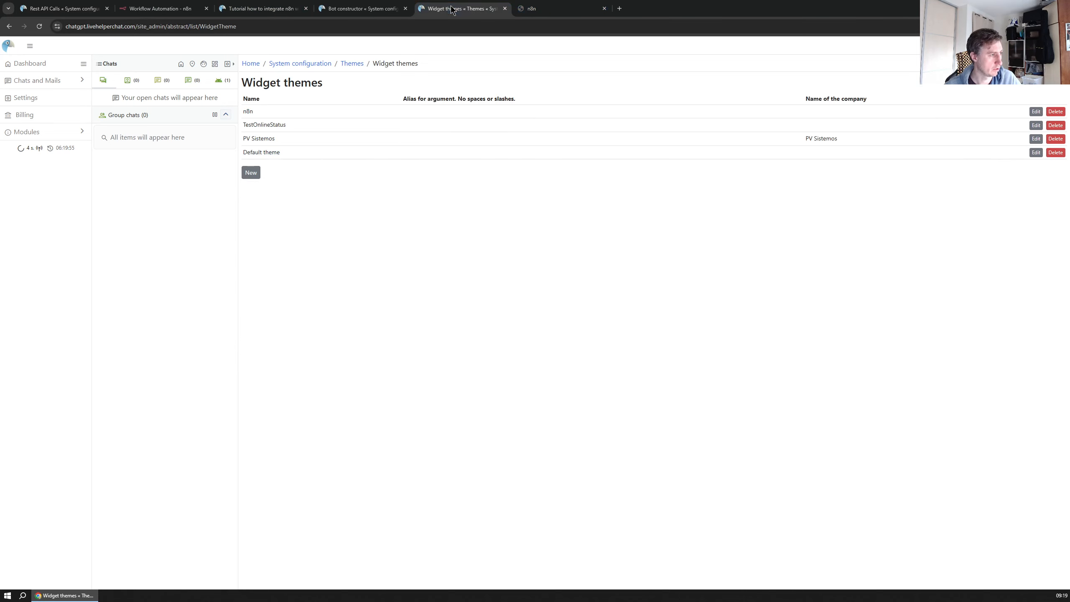
left_click(356, 9)
left_click(546, 12)
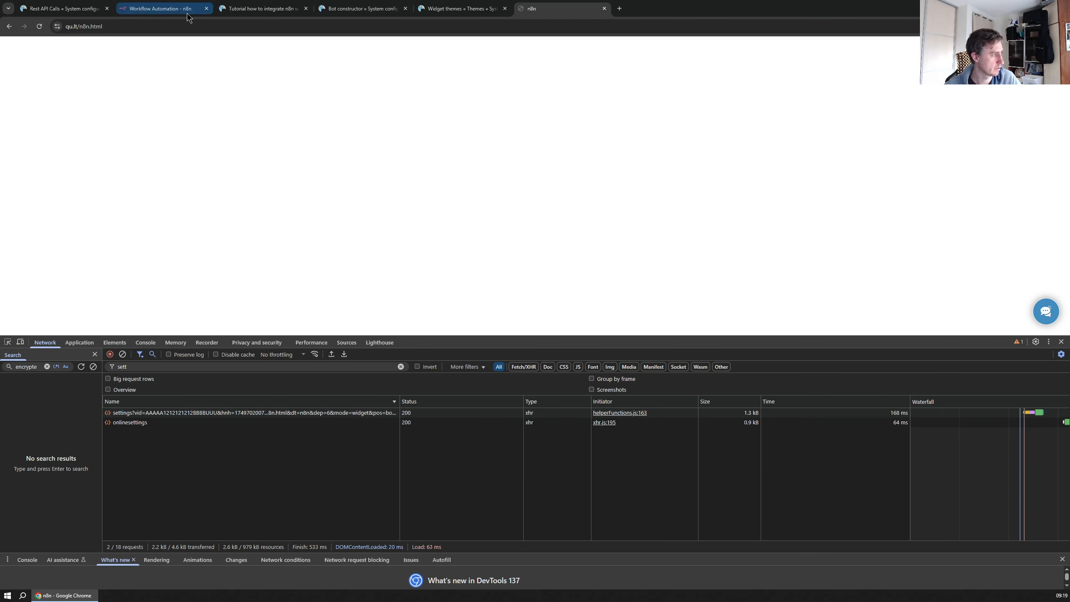
left_click(169, 9)
left_click(93, 10)
left_click(361, 10)
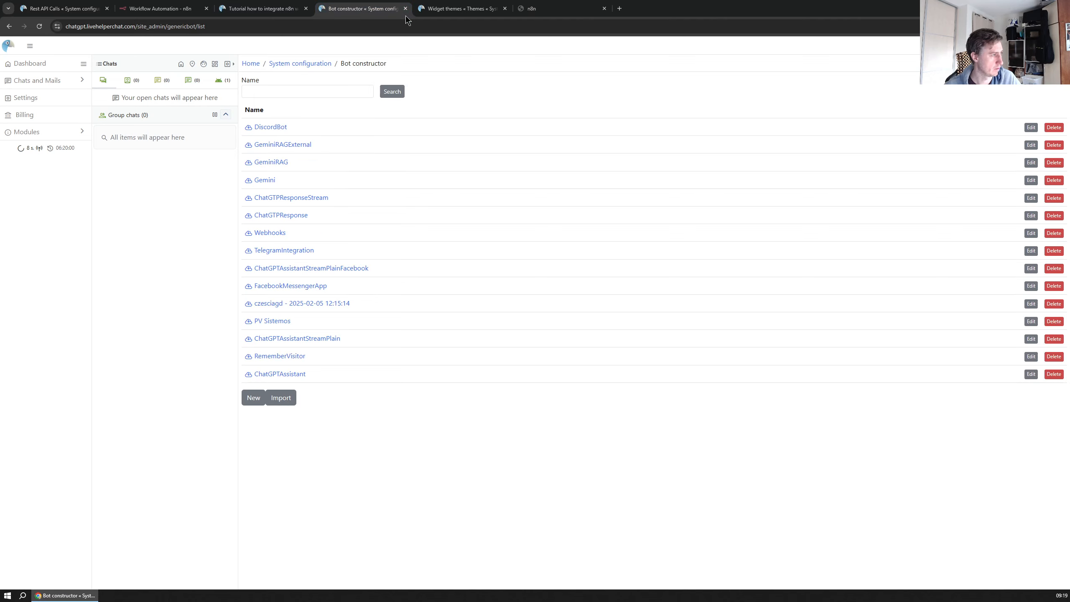
left_click(456, 10)
left_click(280, 10)
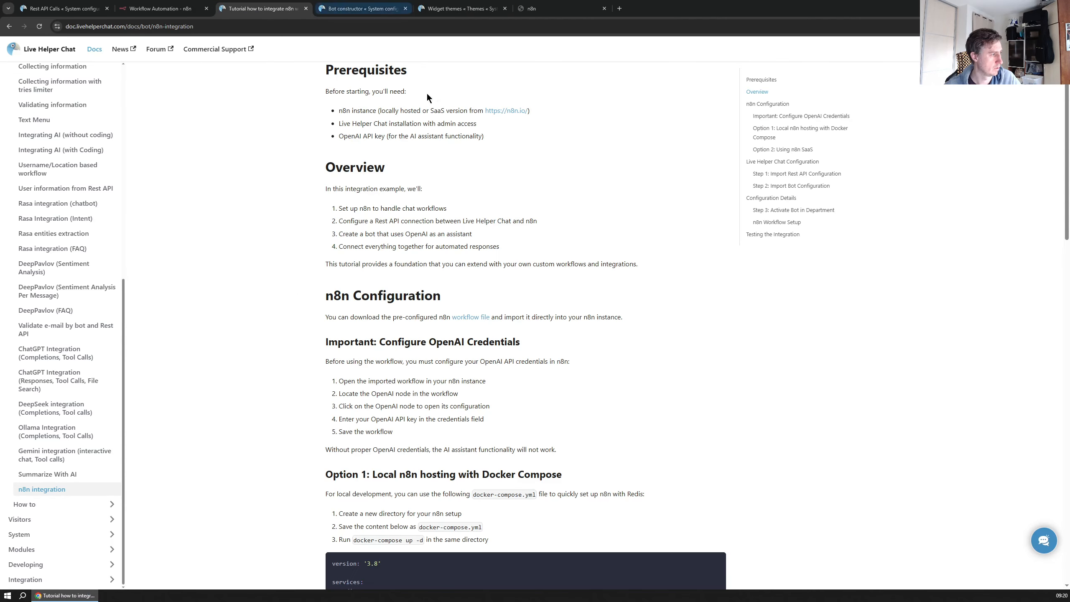
Save the Step 1 'Rest API configuration' link to Downloads as an n8n-rest-api JSON file
scroll(426, 265, "down", 5)
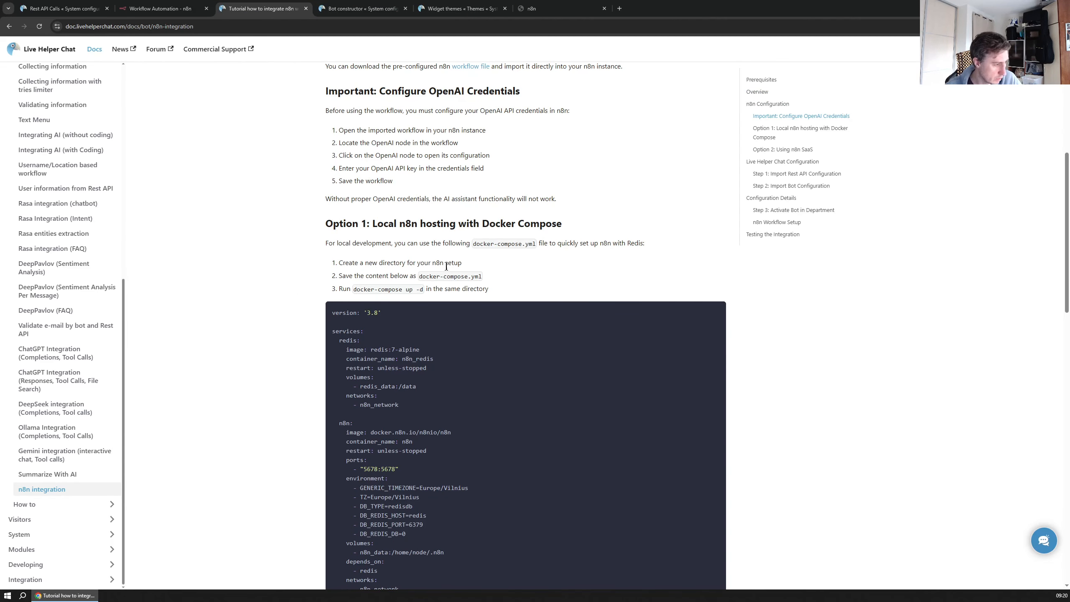
scroll(448, 143, "down", 3)
scroll(426, 155, "up", 5)
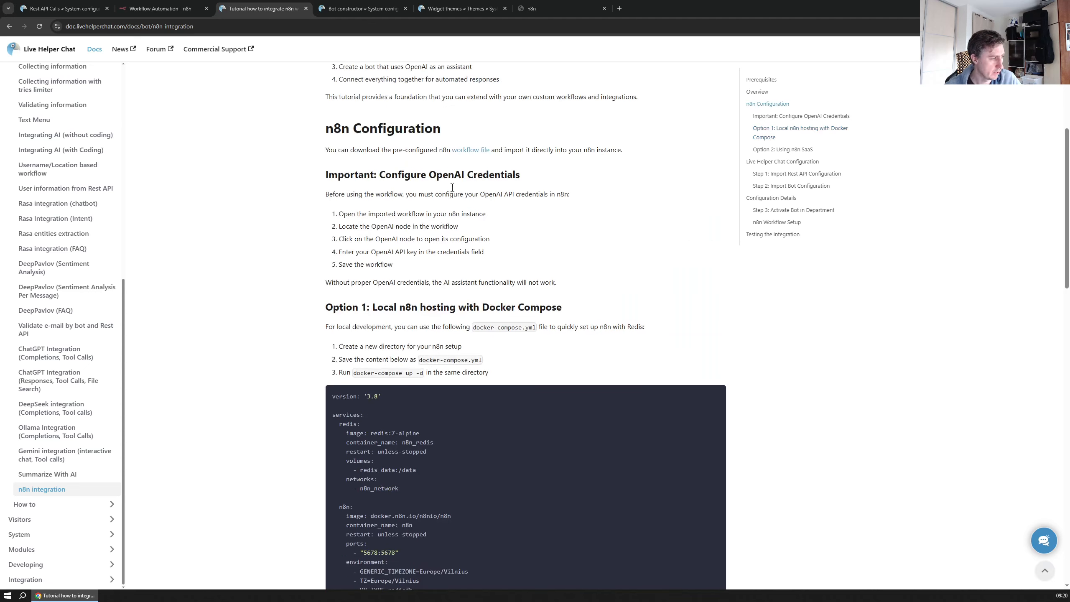
scroll(441, 221, "down", 2)
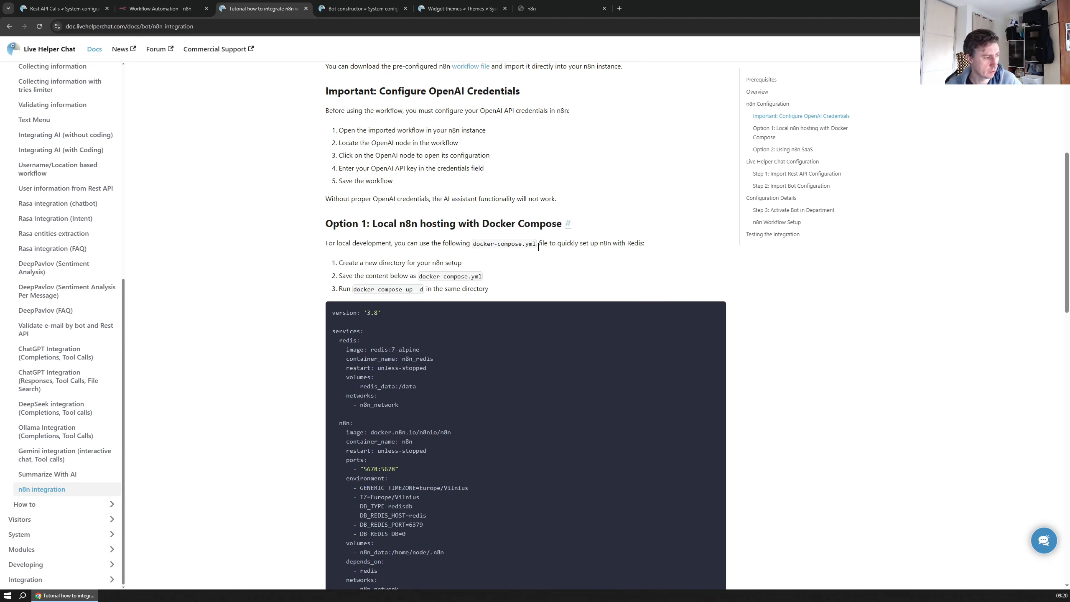
scroll(518, 221, "down", 8)
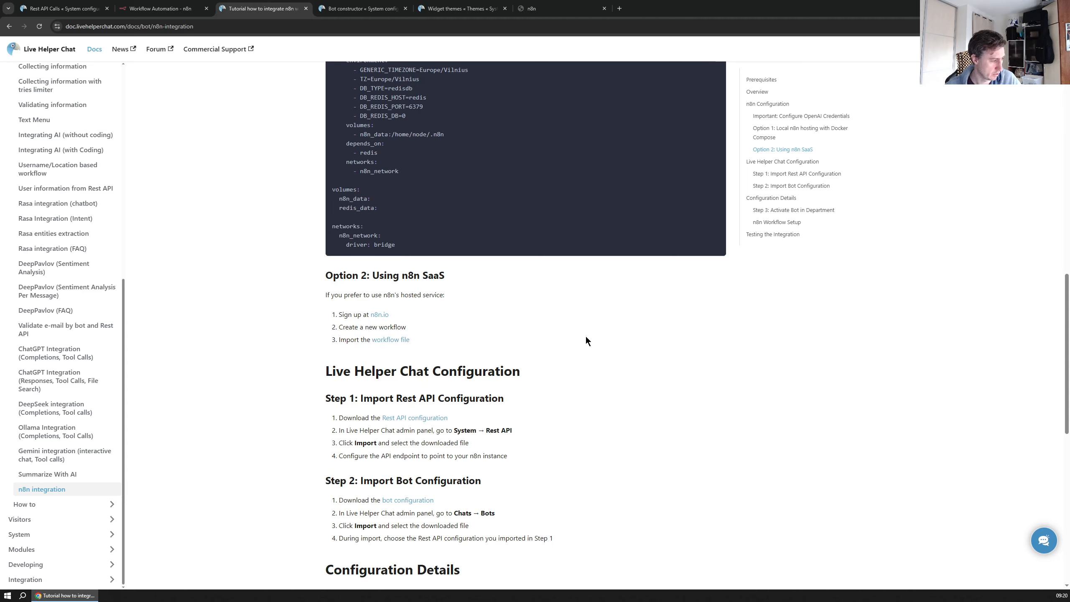
scroll(586, 340, "down", 1)
scroll(547, 338, "down", 3)
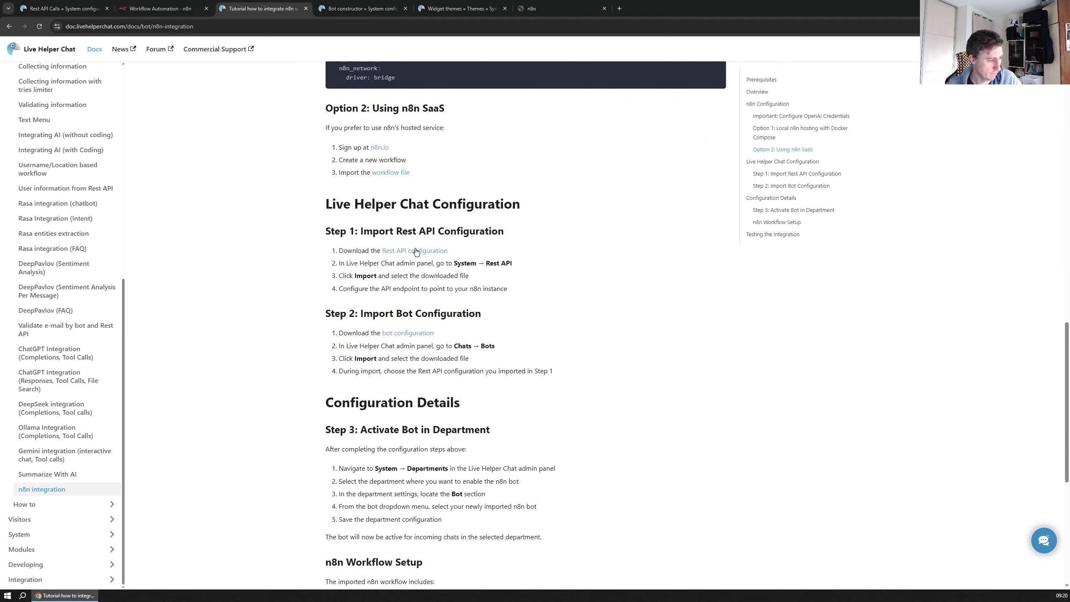
right_click(416, 251)
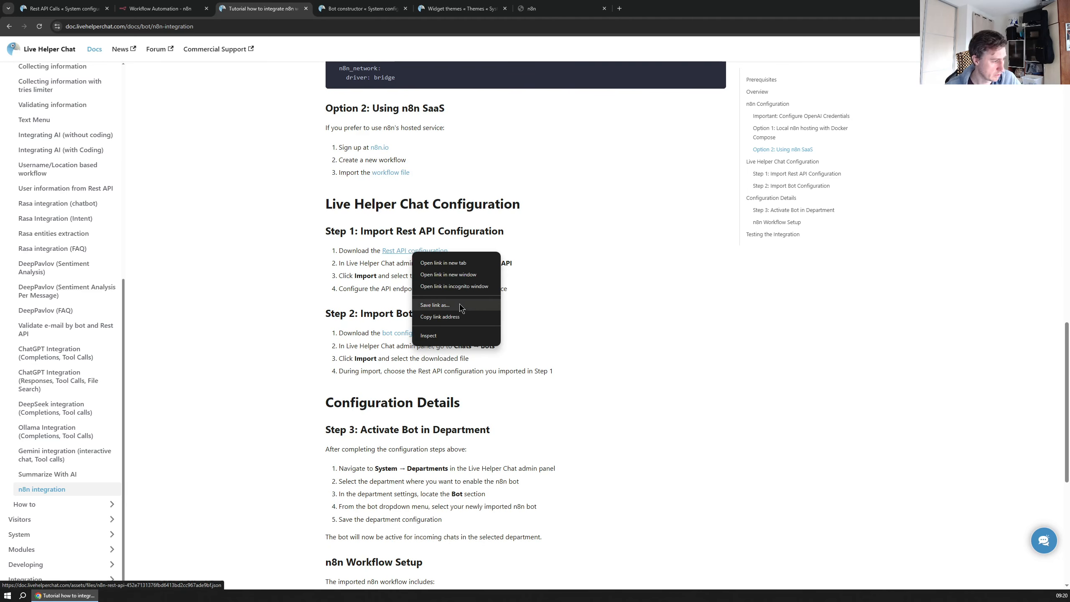
left_click(435, 305)
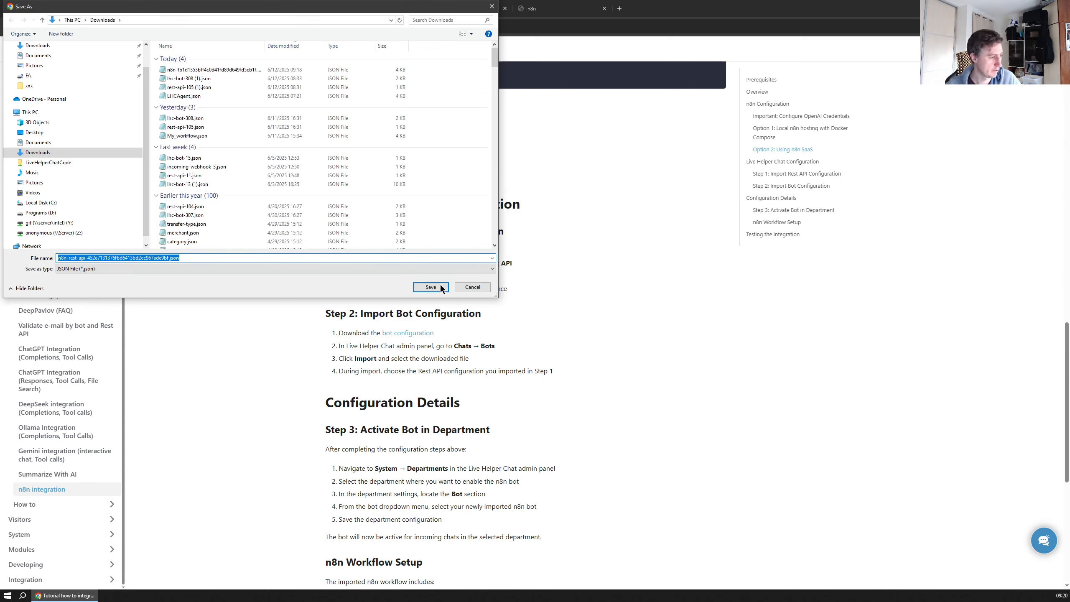
left_click(437, 287)
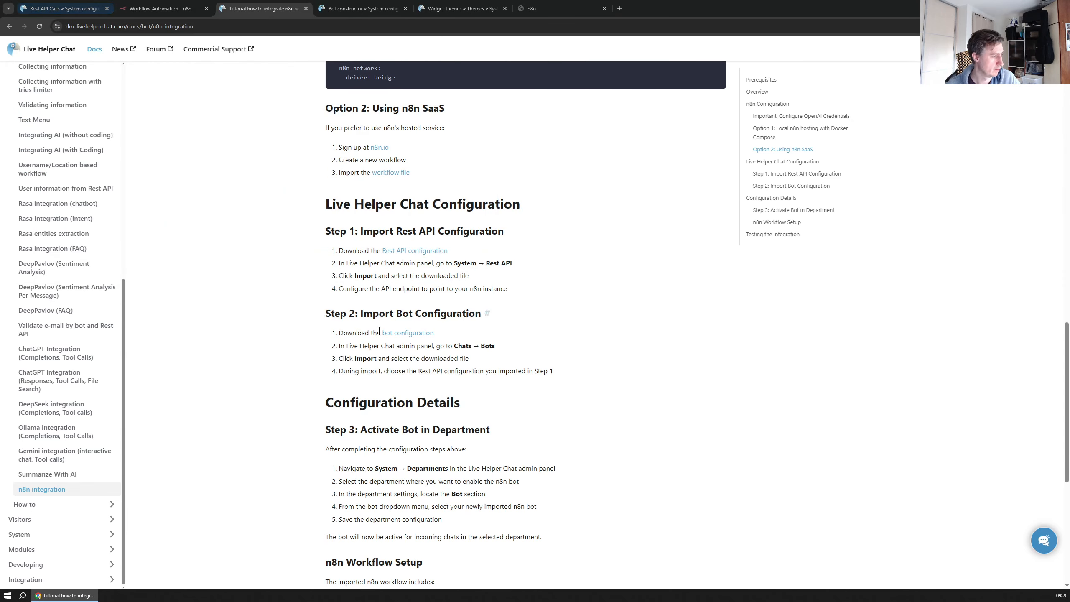
Import the downloaded n8n-rest-api JSON into Rest API Calls and open 'Copy of n8n' for editing
left_click(63, 8)
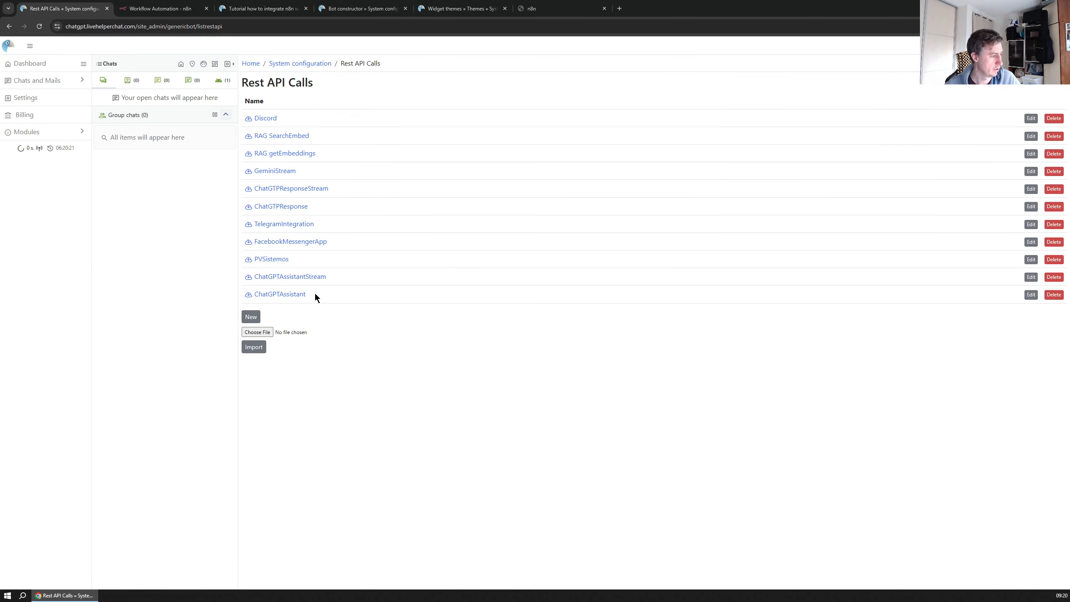
left_click(1010, 26)
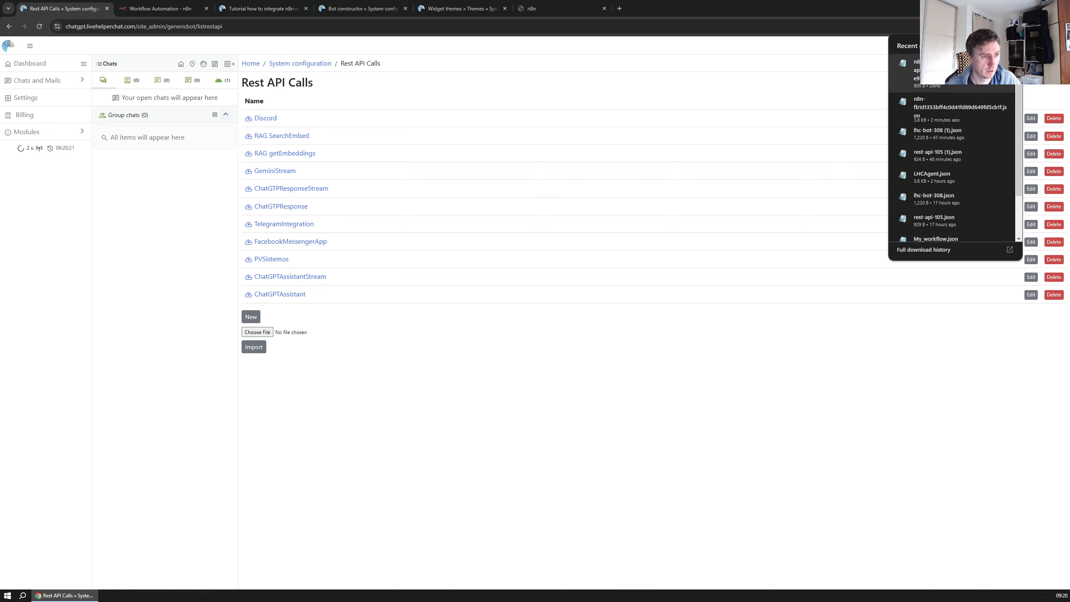
left_click_drag(909, 71, 257, 333)
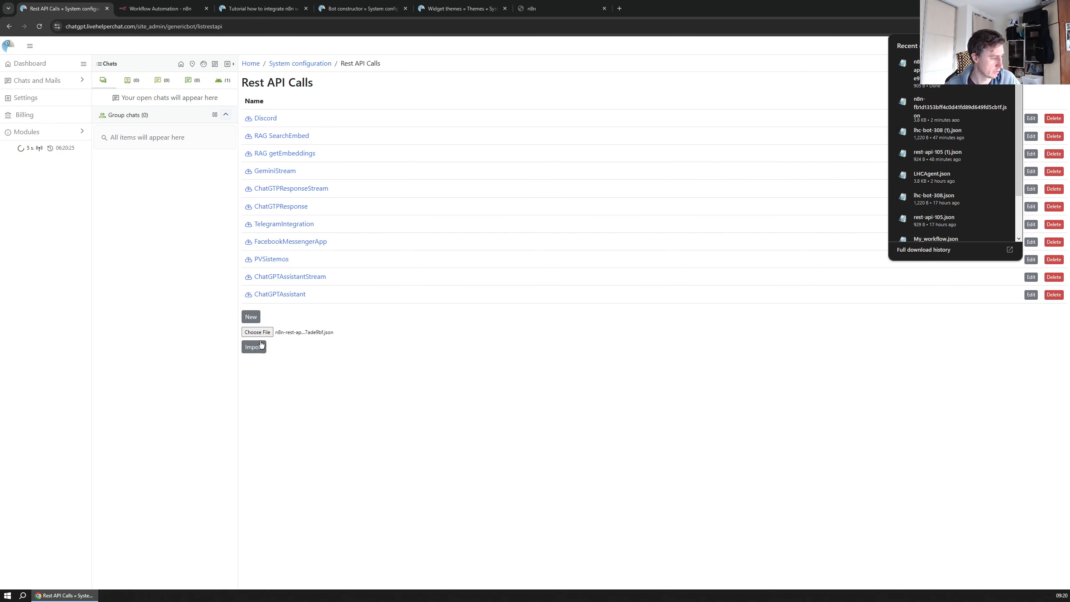
left_click(261, 346)
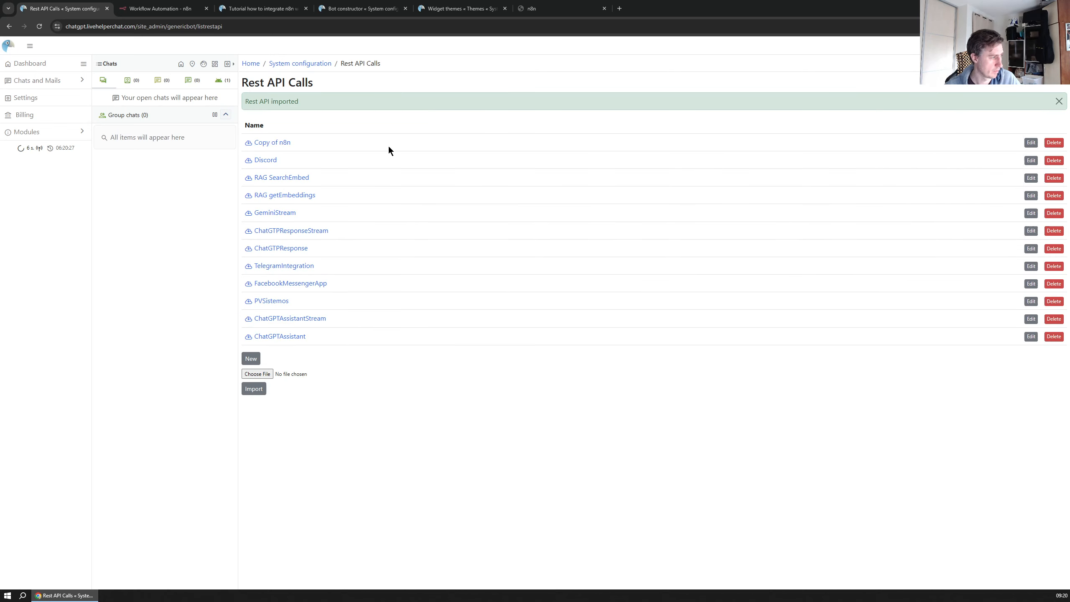
left_click(1030, 143)
left_click_drag(271, 110, 174, 109)
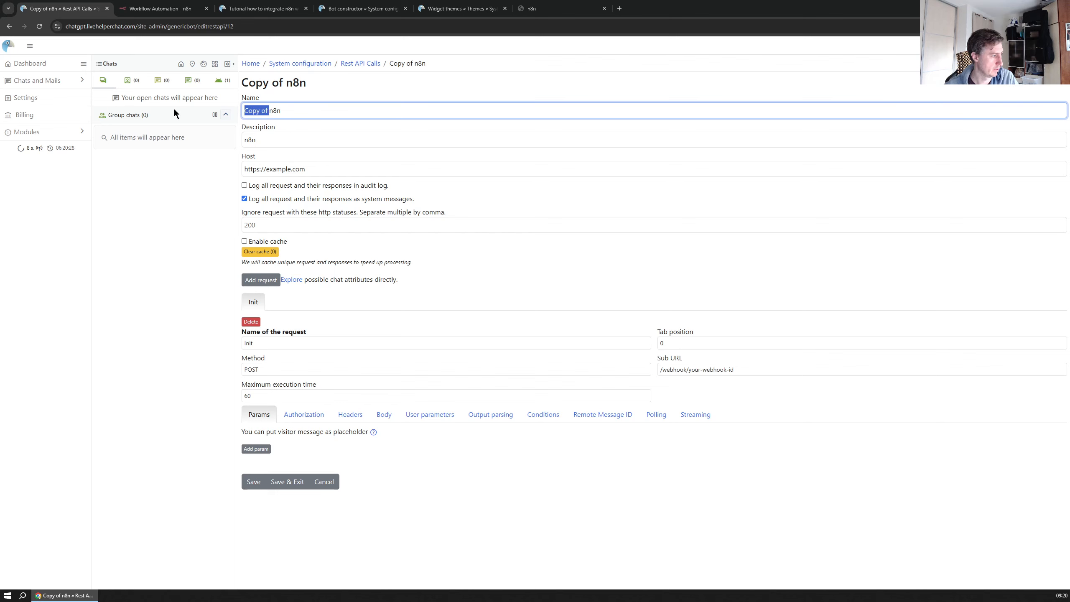
left_click(288, 108)
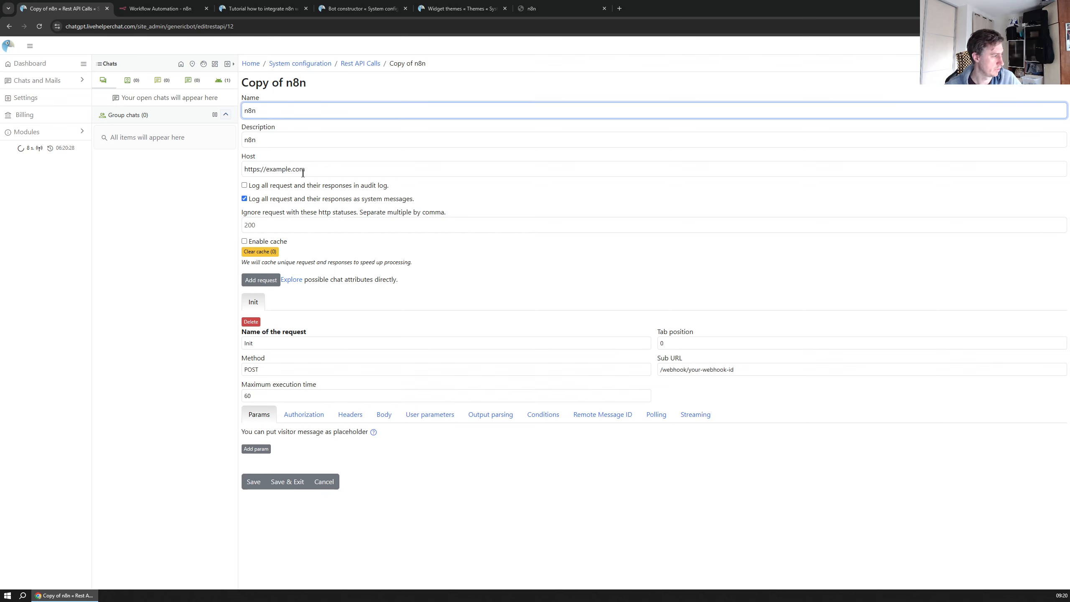
left_click(158, 9)
left_click(89, 26)
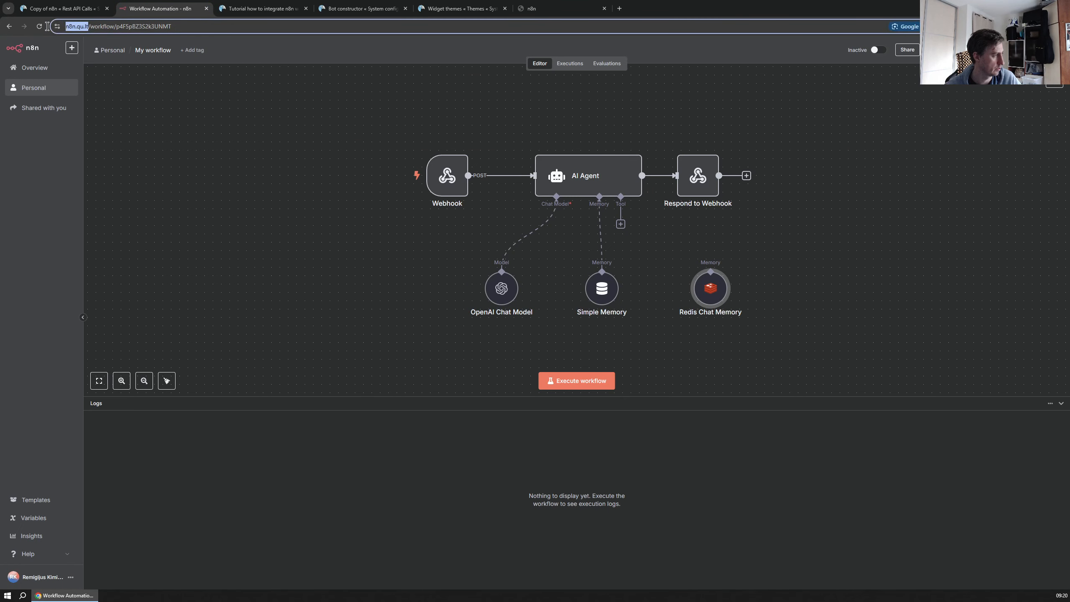
key("ctrl+shift+Tab")
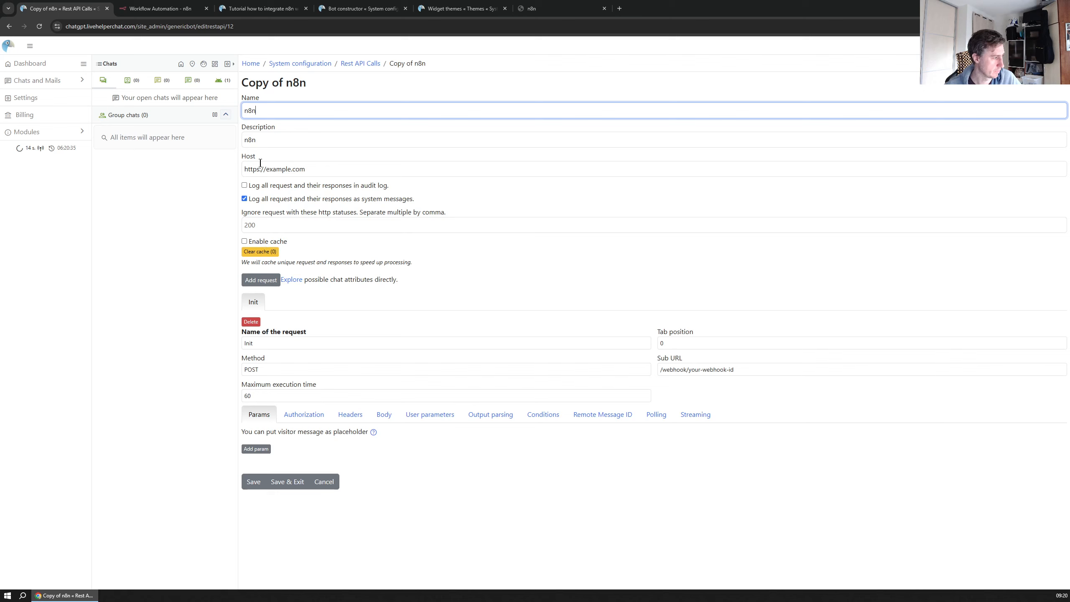
key("Tab")
key("Tab")
type("https://n8n.qu.lt/")
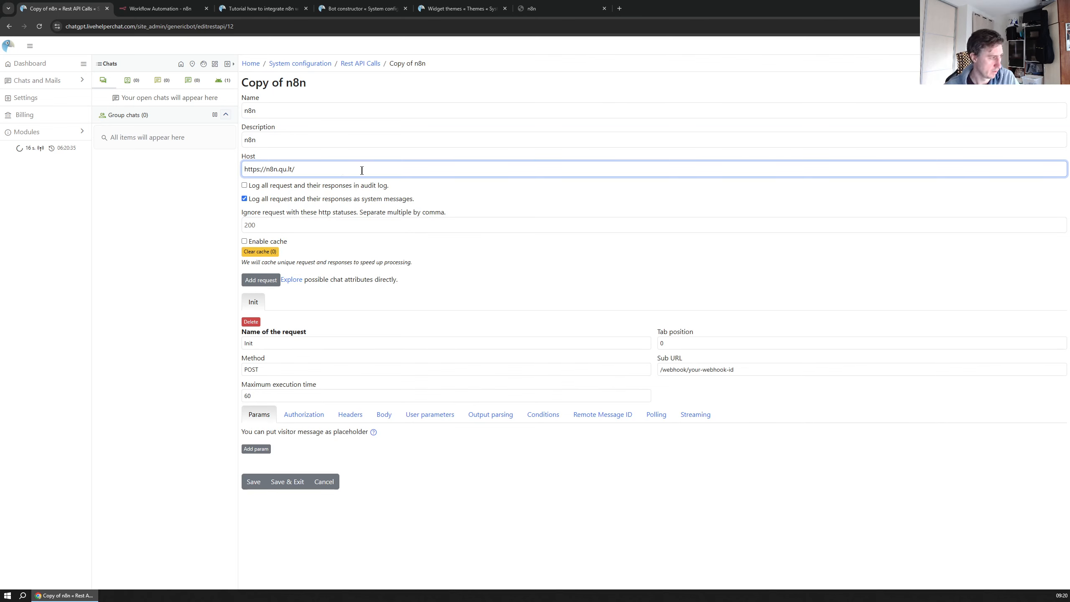
left_click(165, 8)
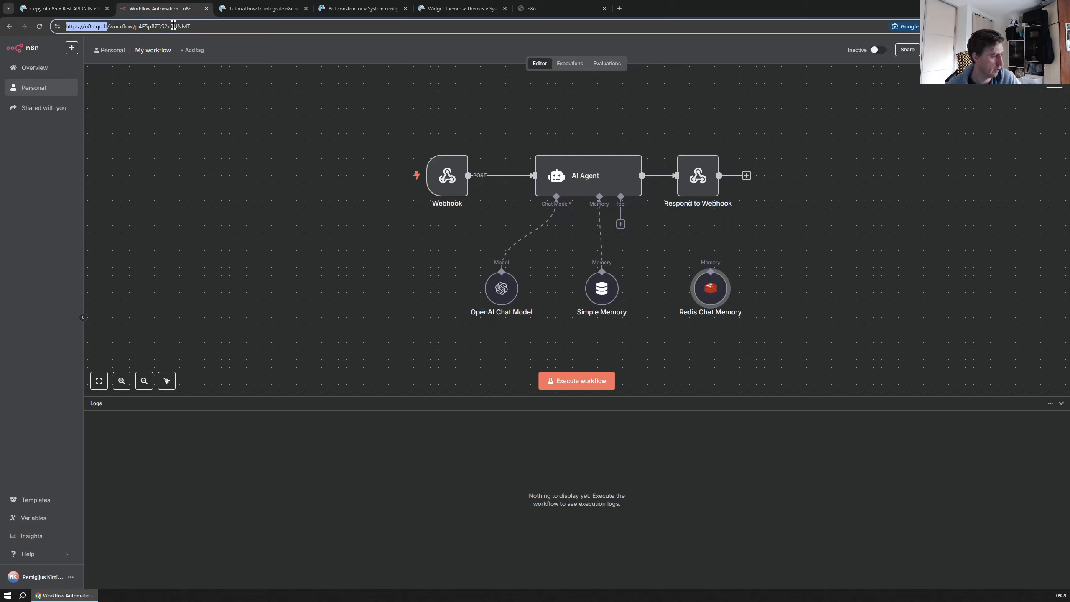
double_click(446, 175)
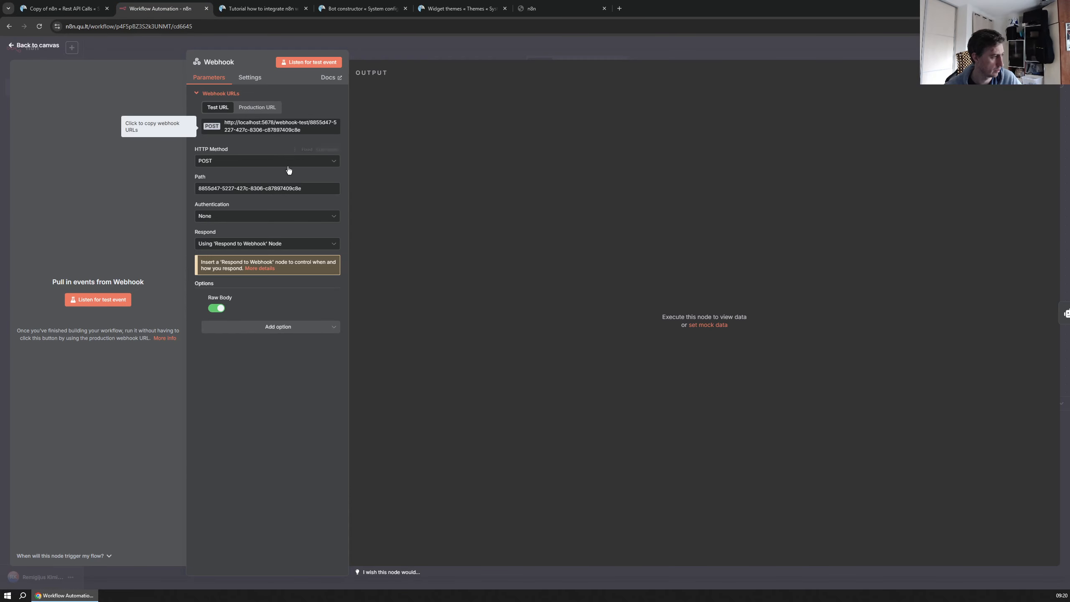
left_click_drag(302, 130, 274, 122)
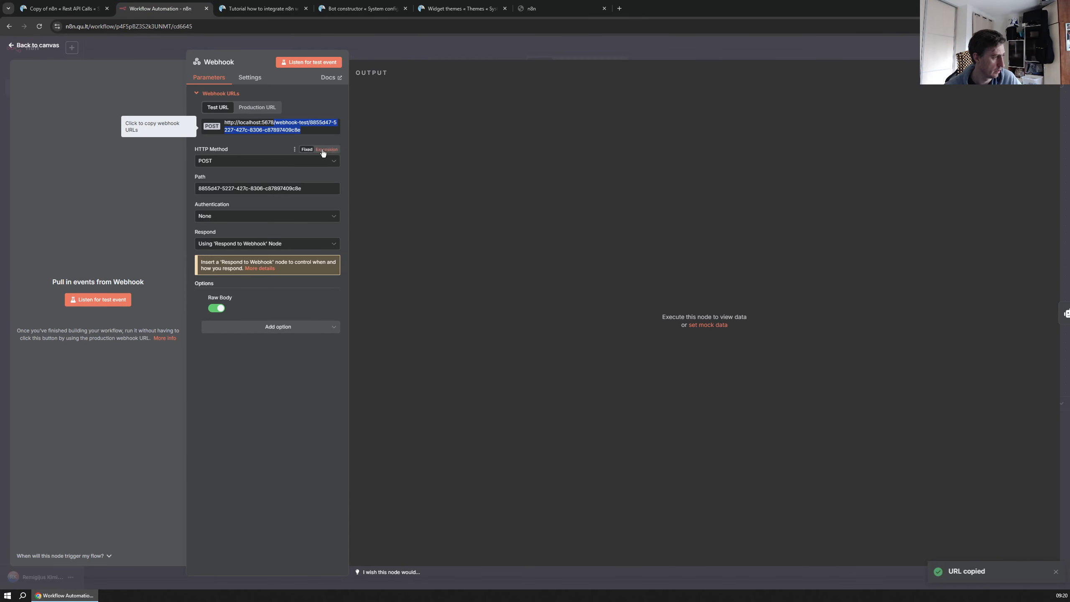
left_click(38, 8)
left_click_drag(763, 365, 544, 367)
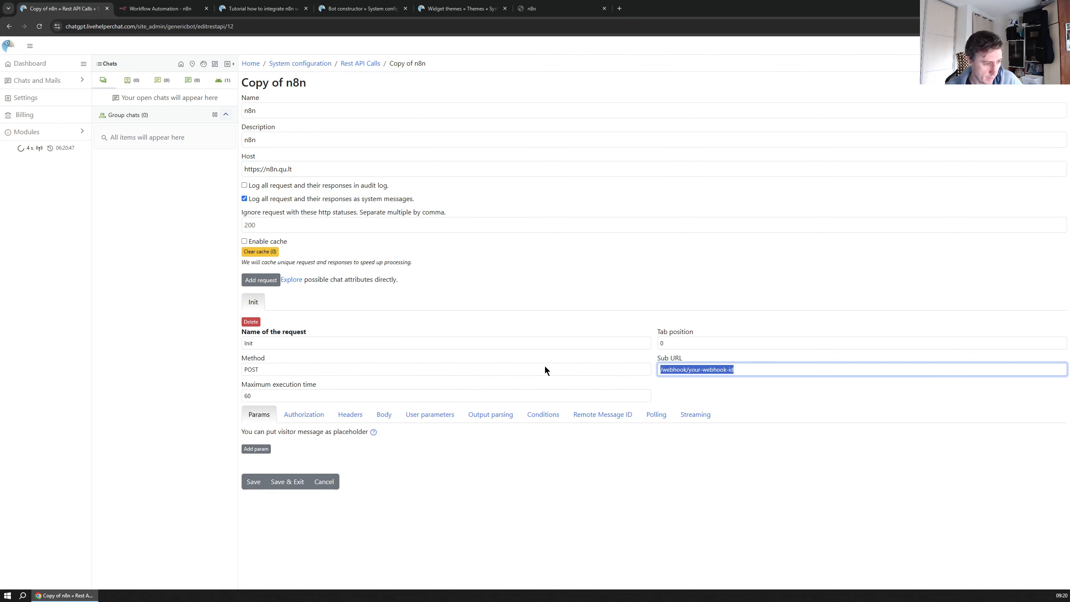
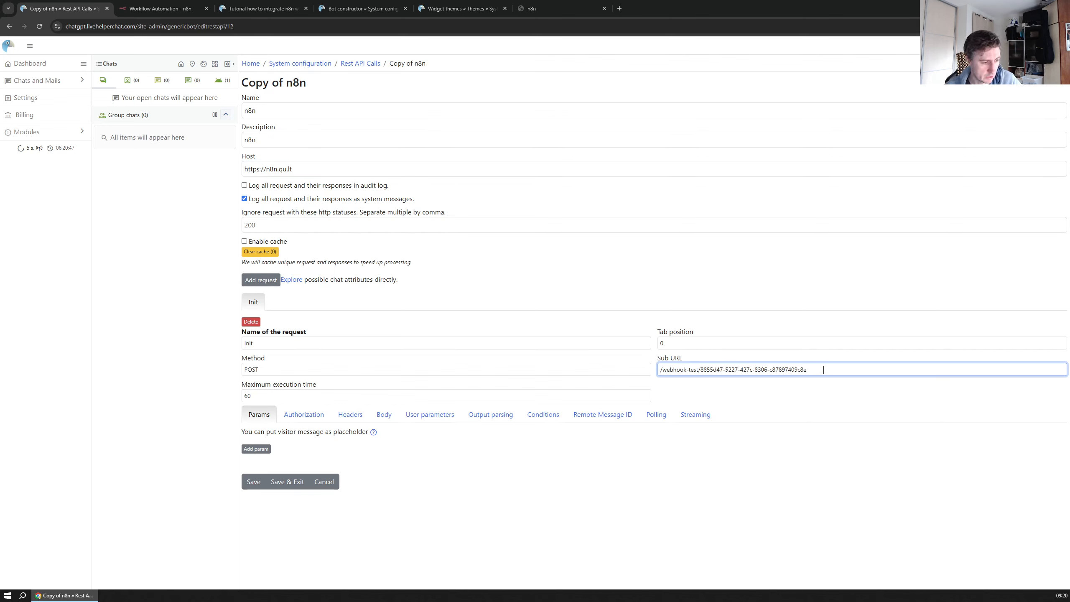
left_click(176, 8)
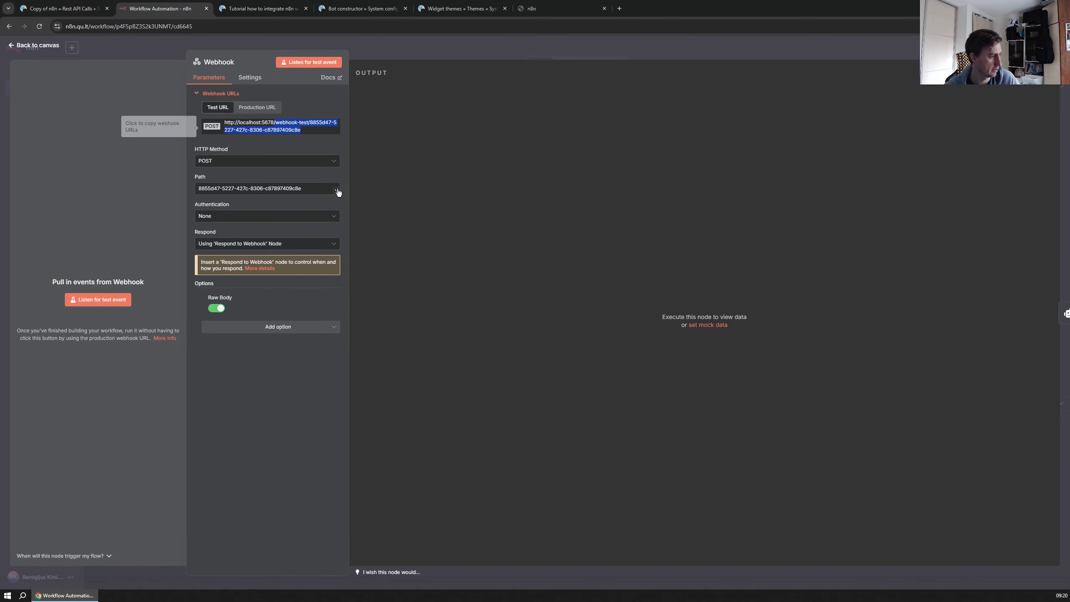
left_click(63, 8)
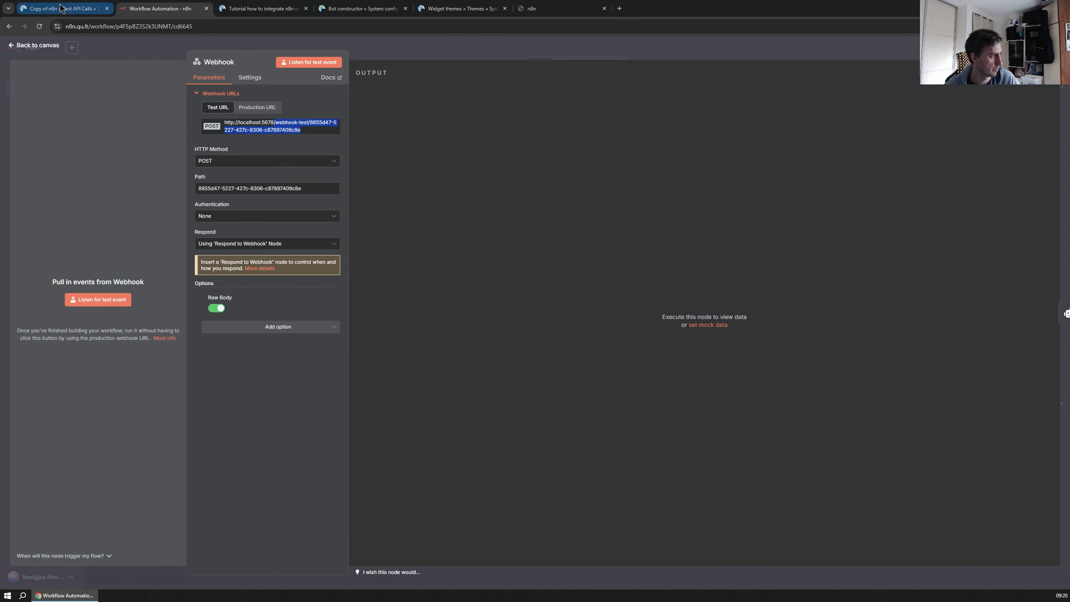
left_click(252, 484)
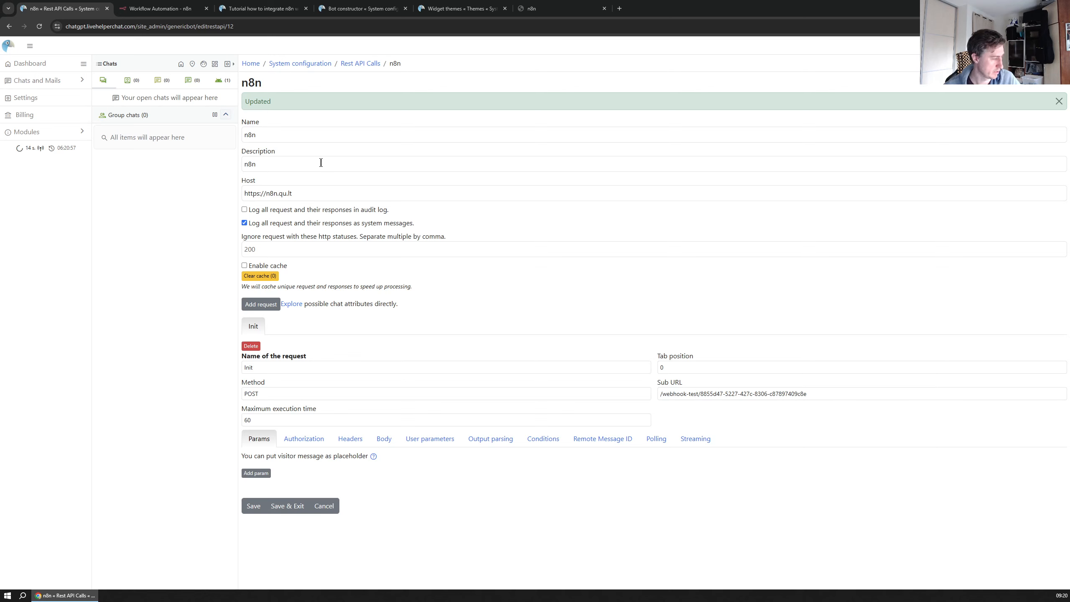
Search System configuration for 'bot' and open the Bot constructor
left_click(362, 64)
left_click(274, 69)
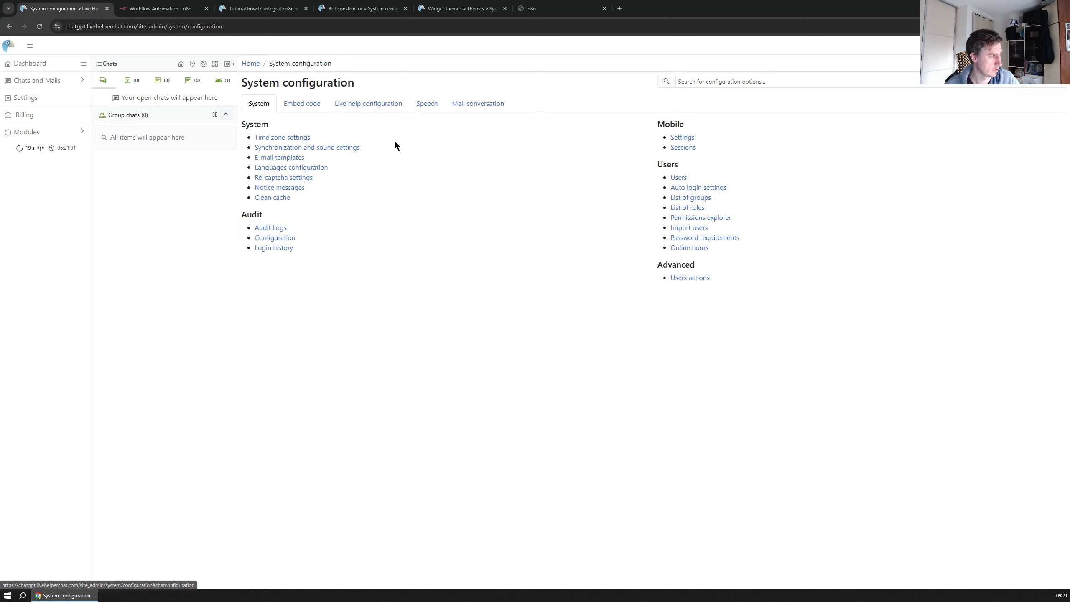
left_click(699, 84)
type("bot")
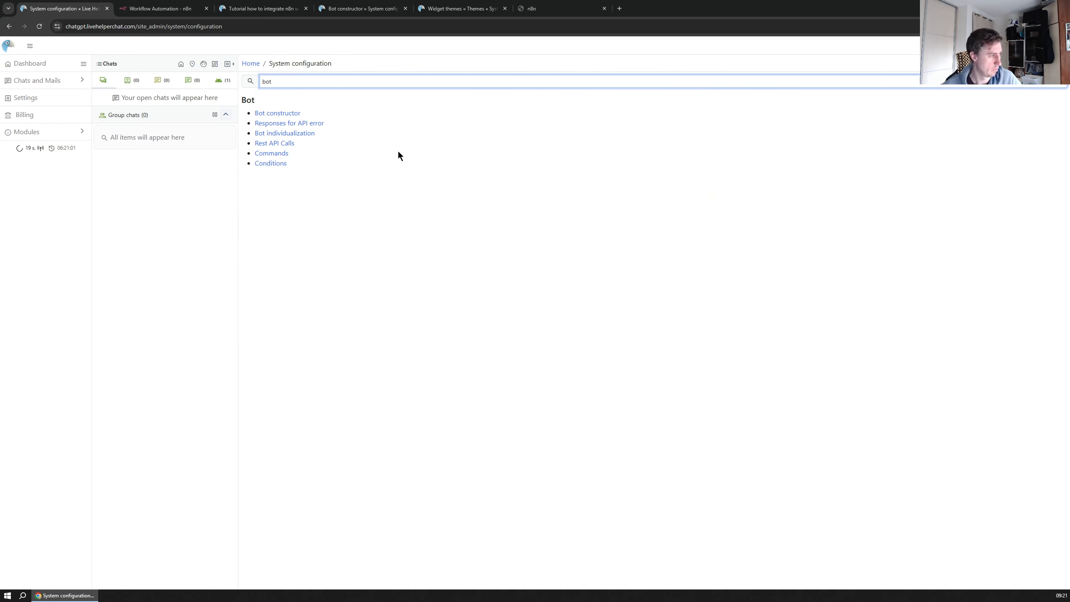
left_click(276, 113)
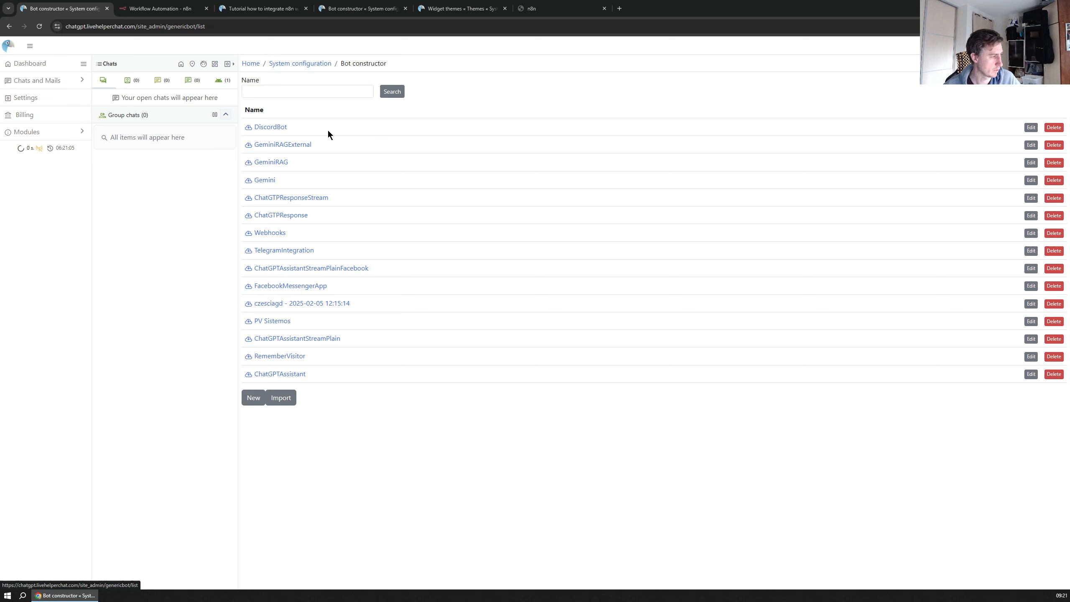
Start a bot import tied to the n8n Rest API and download the bot JSON from the integration docs
left_click(280, 397)
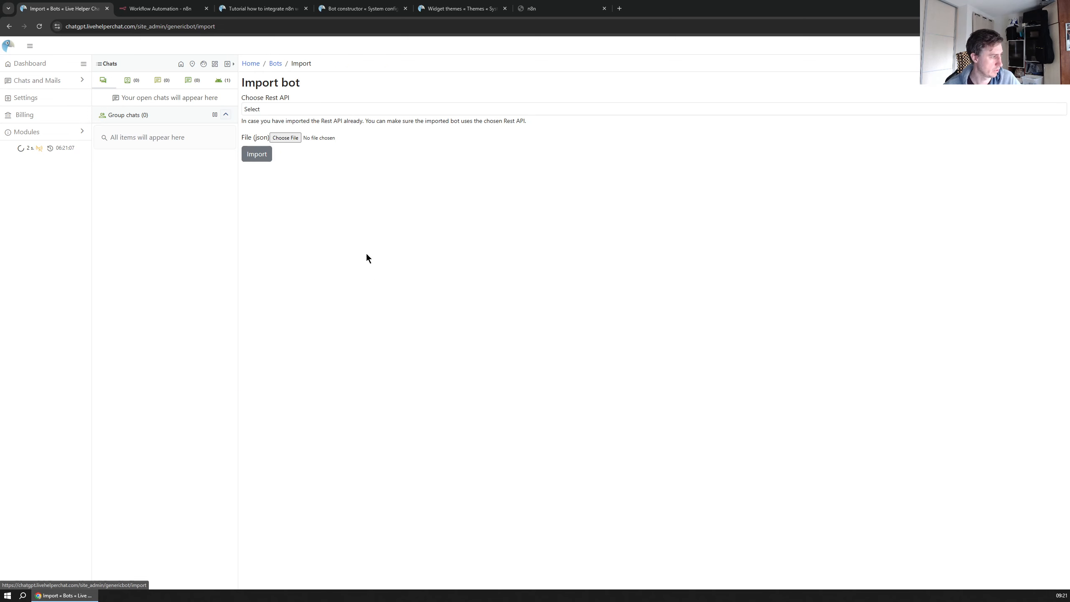
left_click(265, 105)
left_click(269, 136)
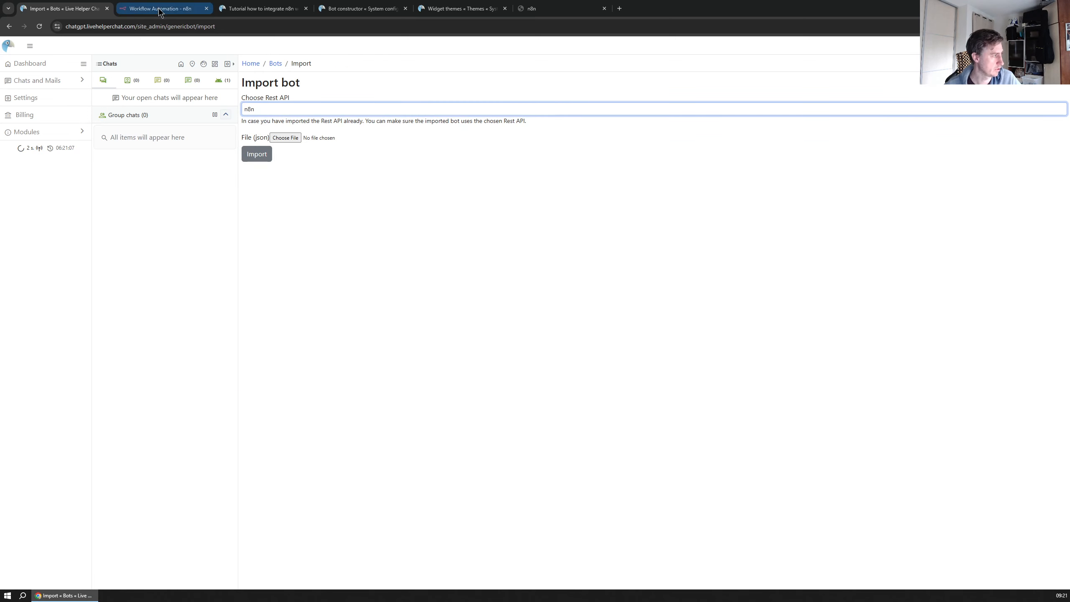
left_click(241, 13)
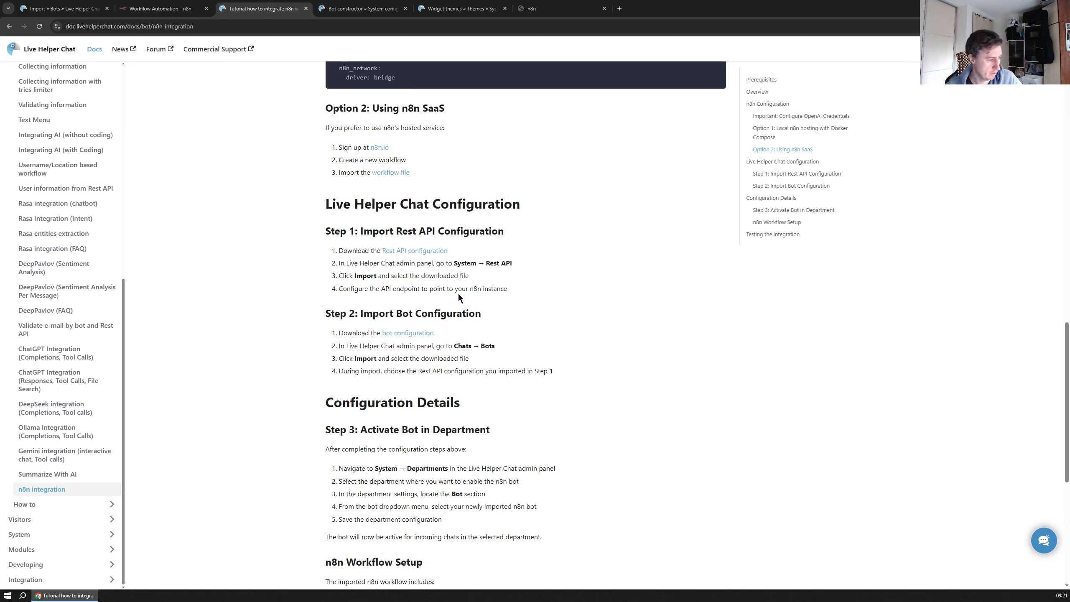
right_click(410, 333)
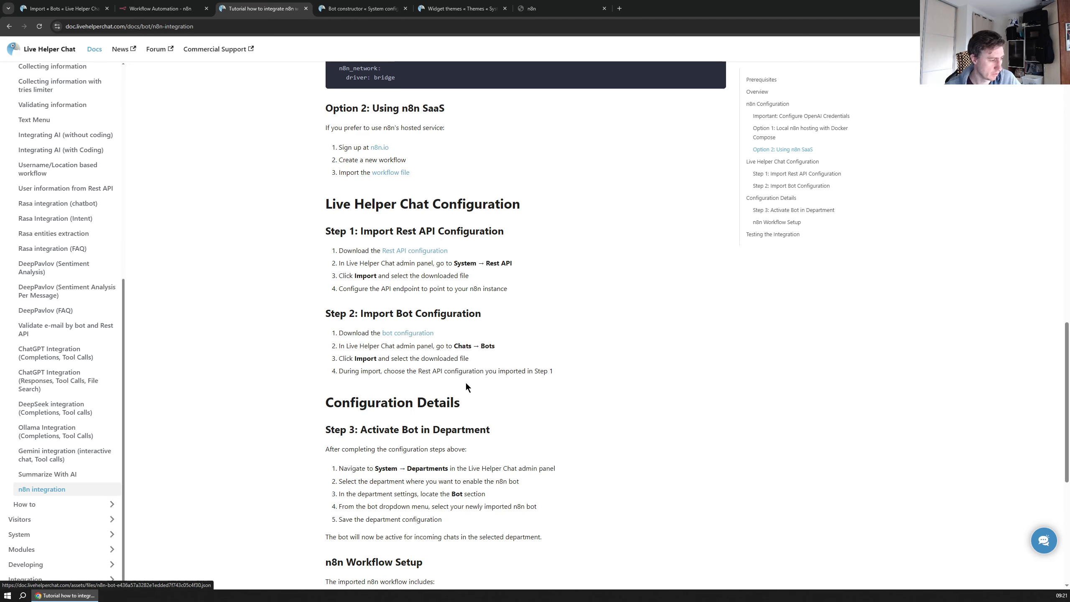
left_click(466, 386)
left_click(424, 286)
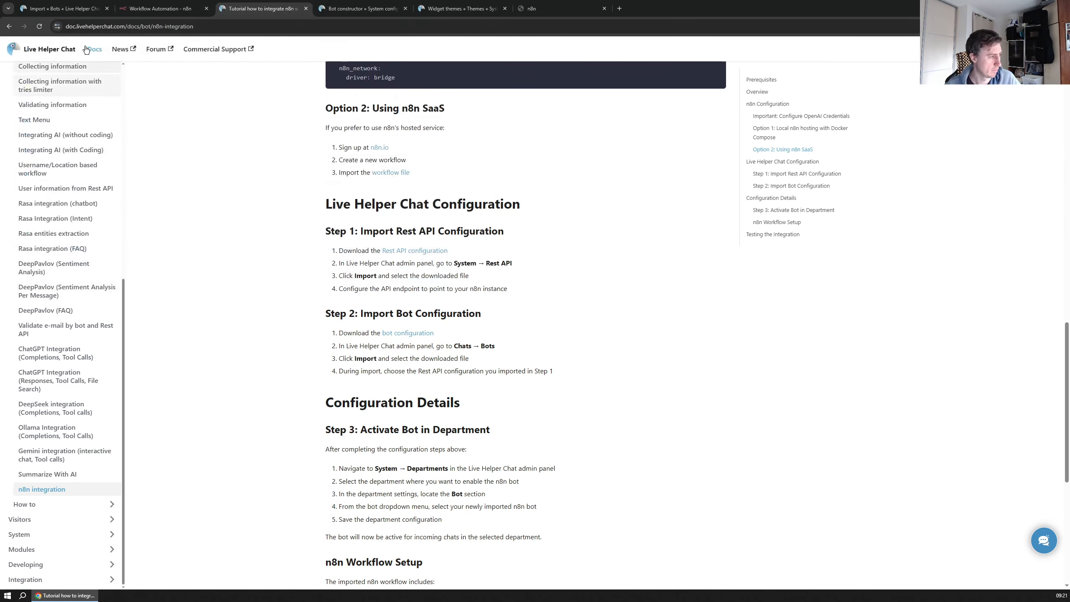
Attach the downloaded bot JSON and import it as the n8n bot
left_click(56, 9)
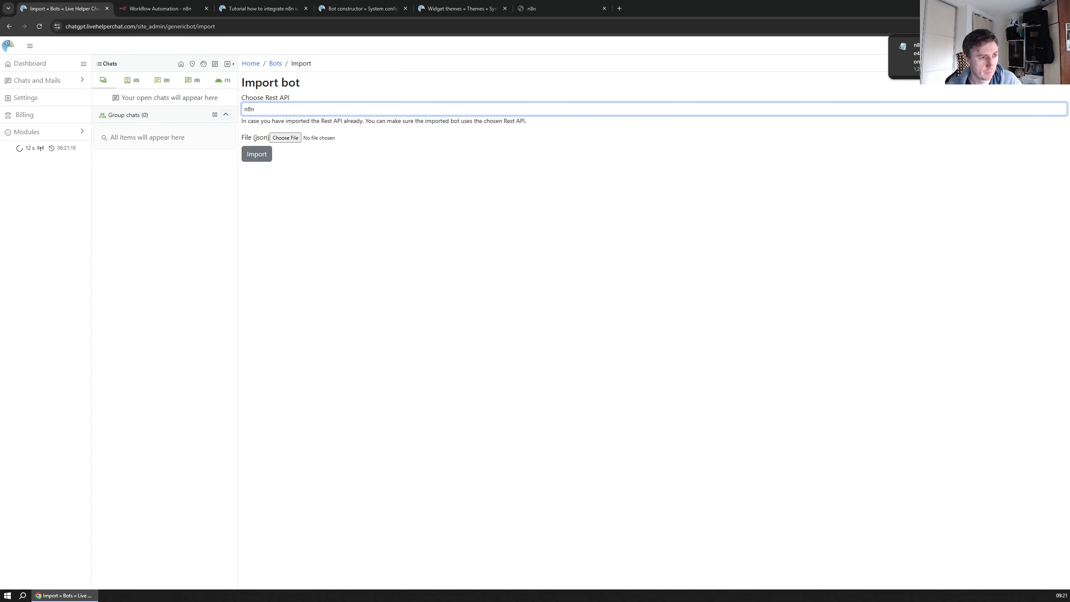
left_click_drag(902, 53, 285, 143)
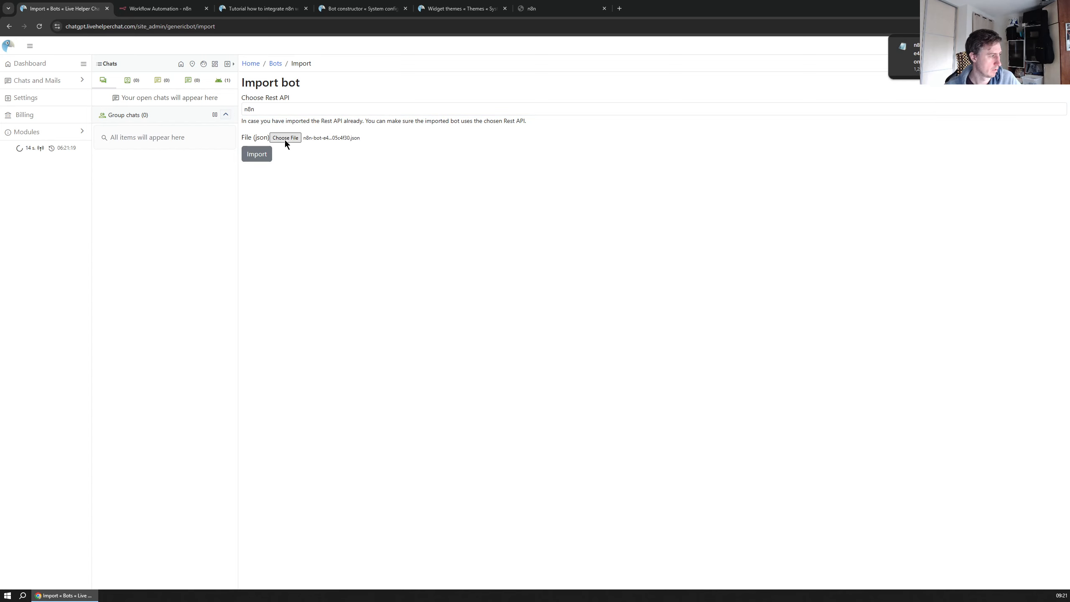
left_click(255, 154)
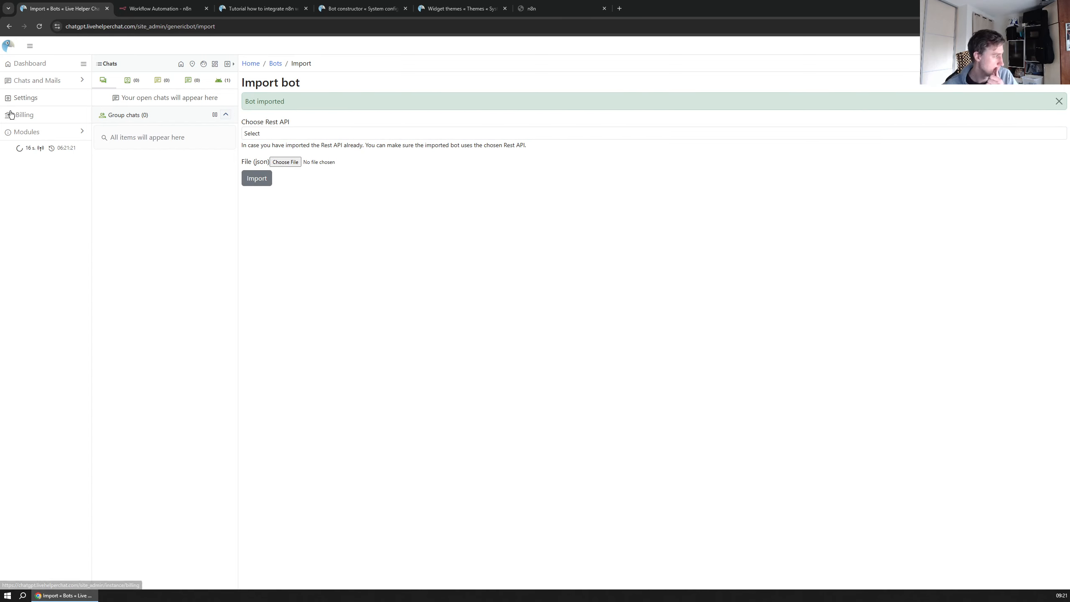
left_click(25, 97)
left_click(369, 103)
Rename the imported bot to just 'n8n' by removing its timestamp, and save
left_click(703, 341)
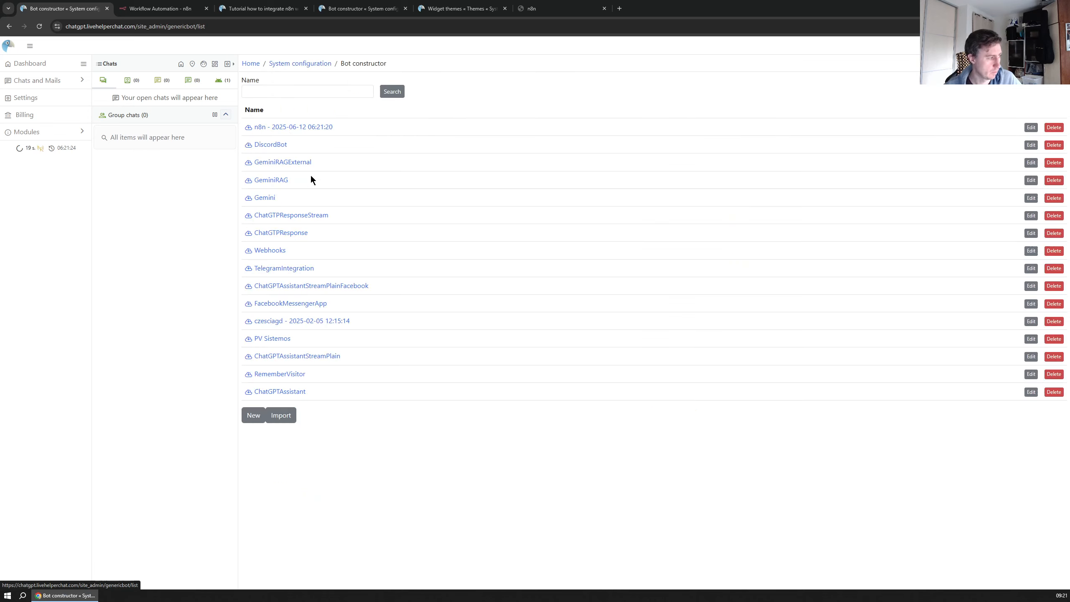
left_click(1031, 127)
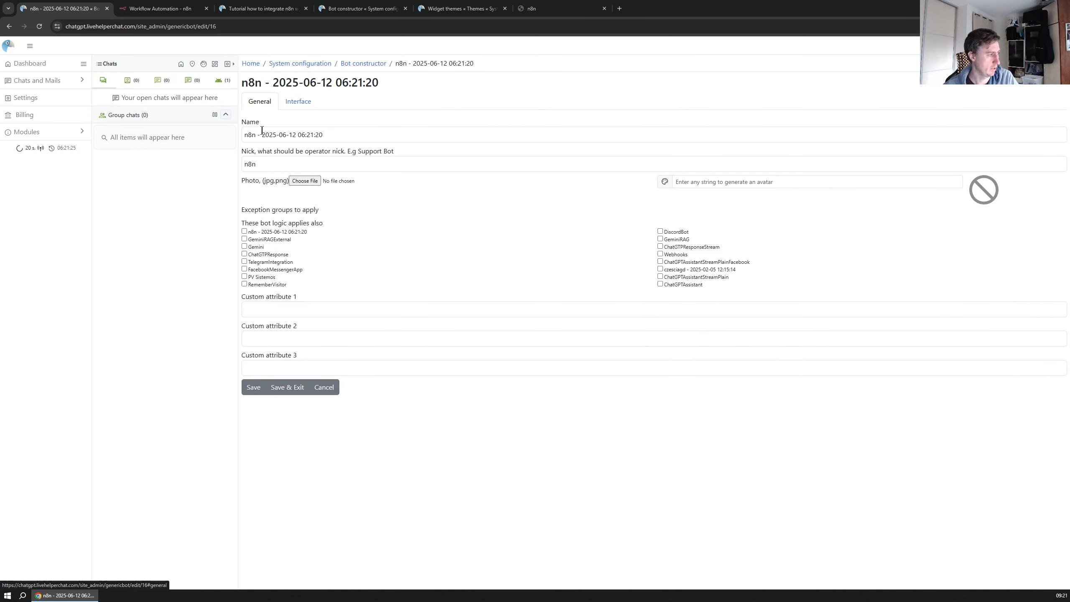
left_click_drag(258, 134, 511, 126)
key("BackSpace")
left_click(253, 387)
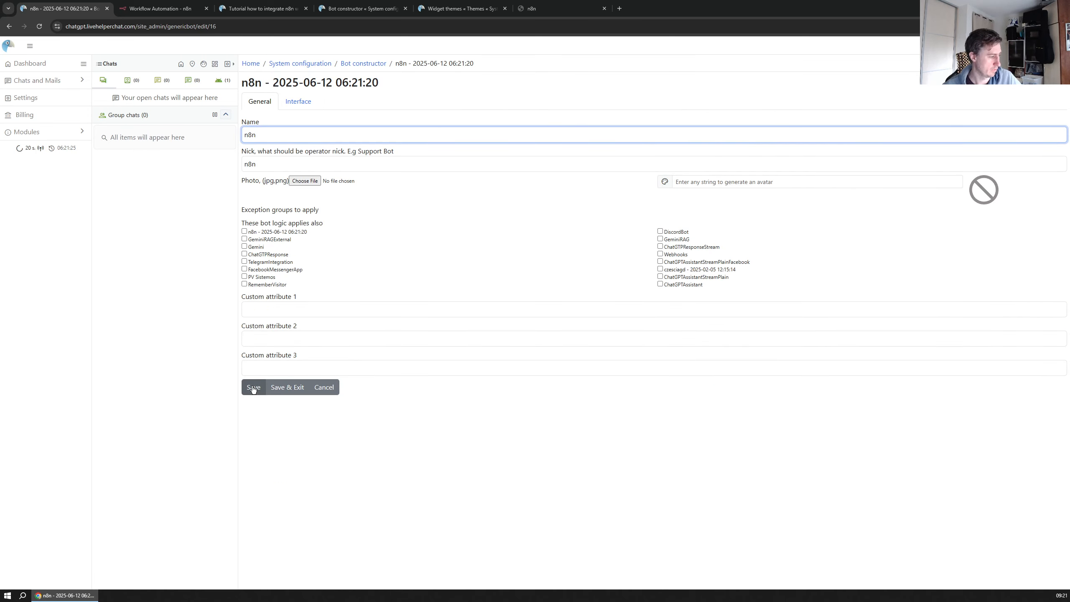
Open the n8n bot's trigger editor and inspect the Default trigger's options
left_click(363, 63)
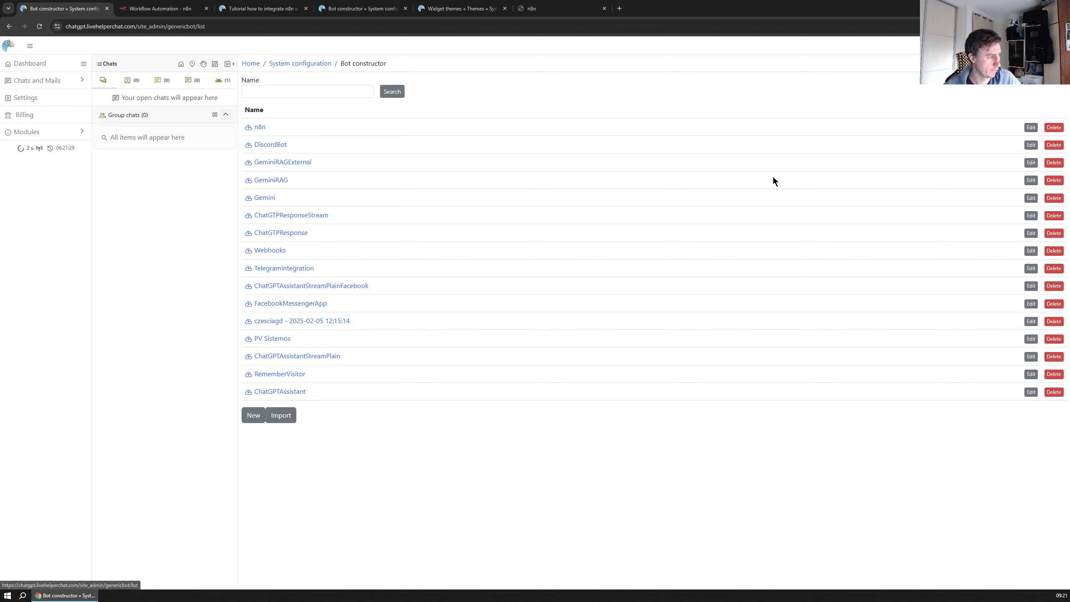
left_click(1031, 131)
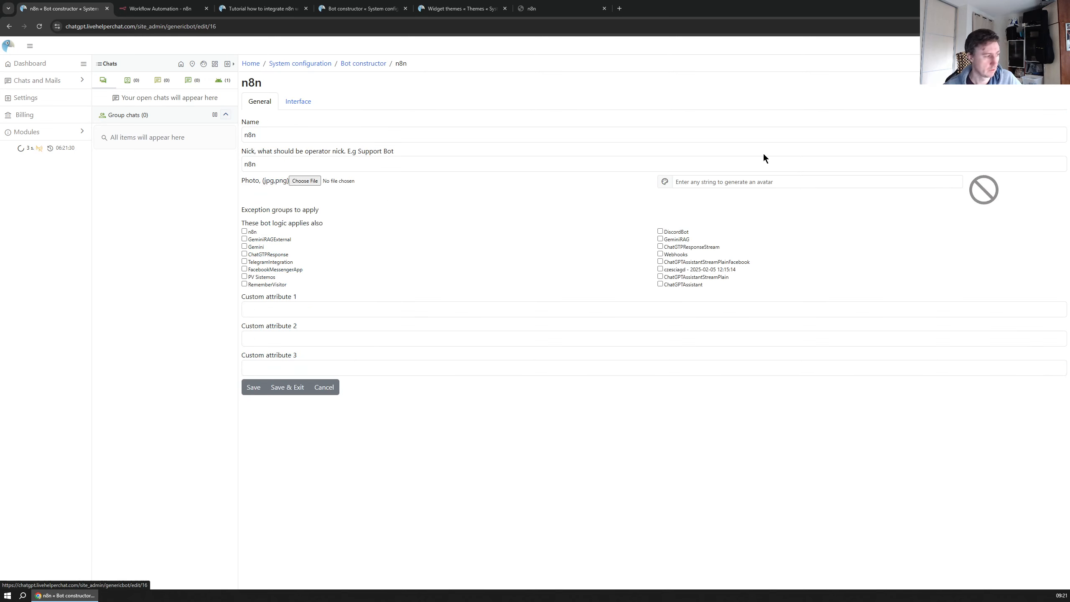
left_click(365, 63)
left_click(262, 127)
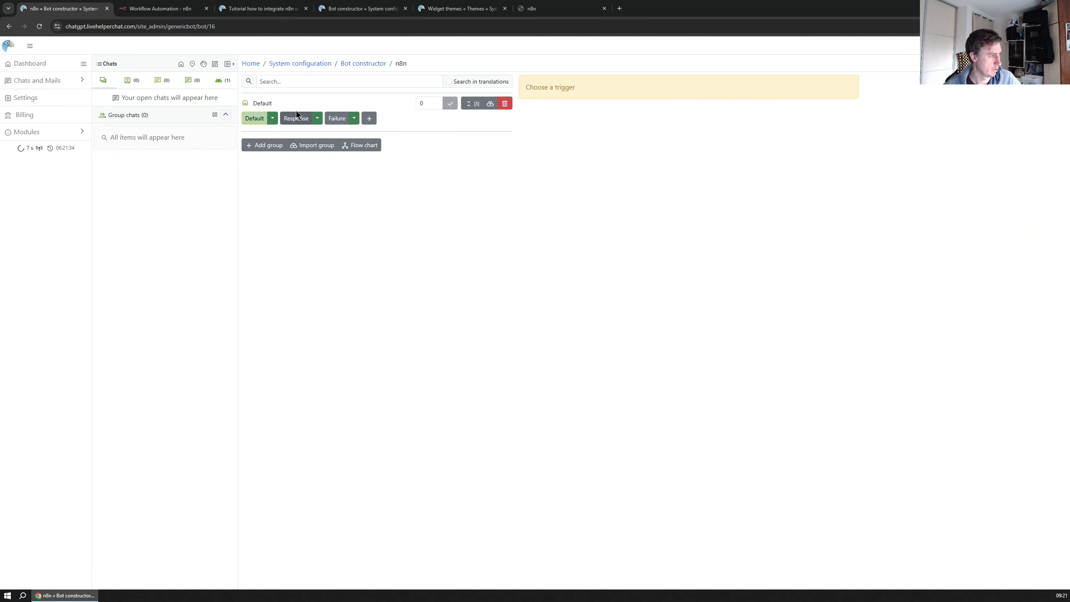
left_click(255, 118)
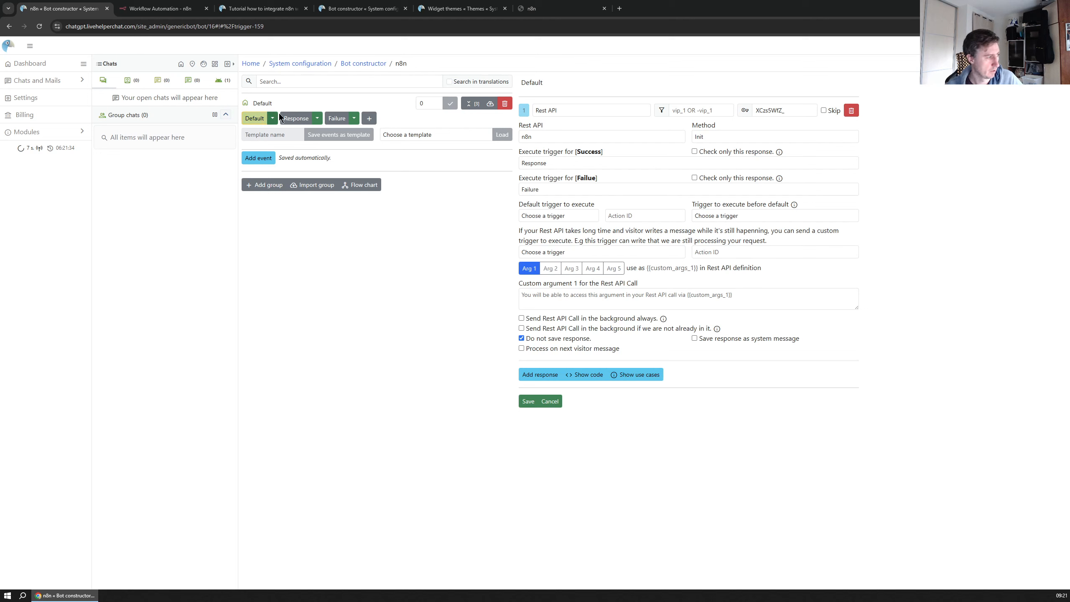
left_click(273, 118)
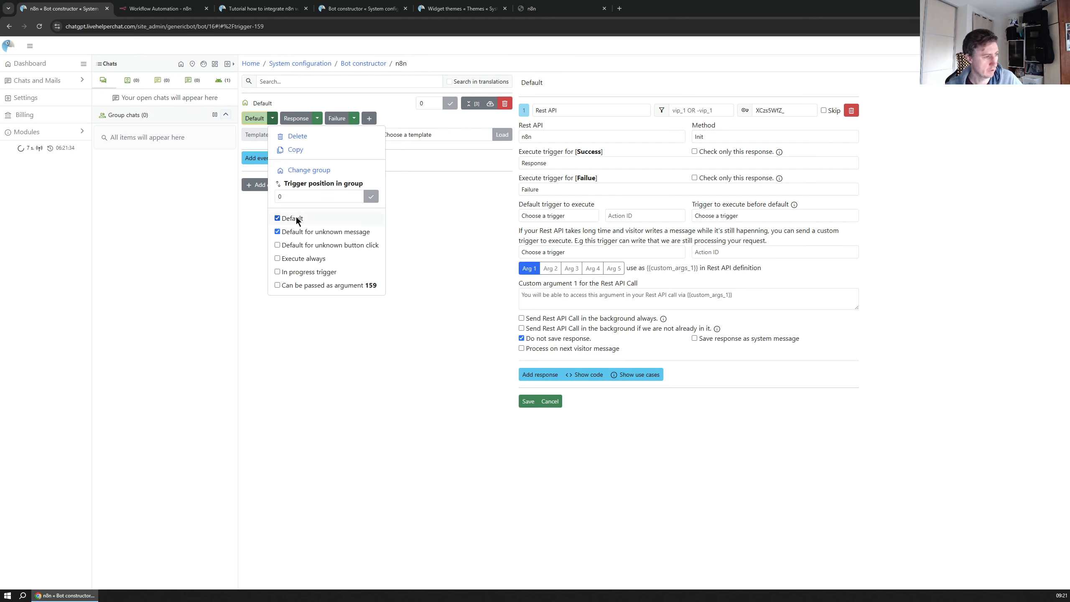
left_click(363, 384)
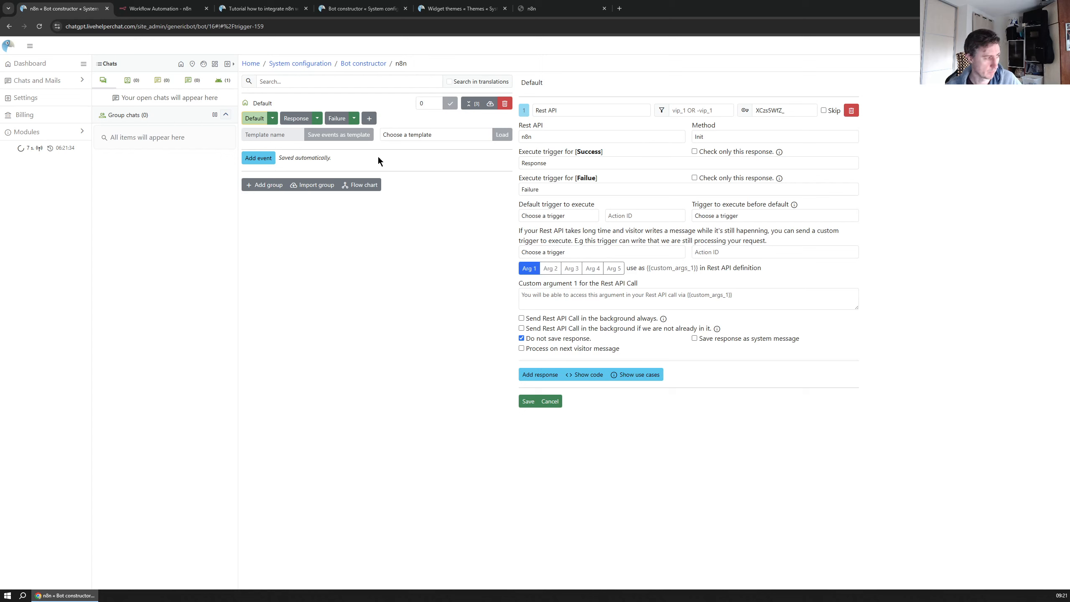
Review the Response and Failure triggers, then return to the Default trigger's Rest API call
left_click(296, 118)
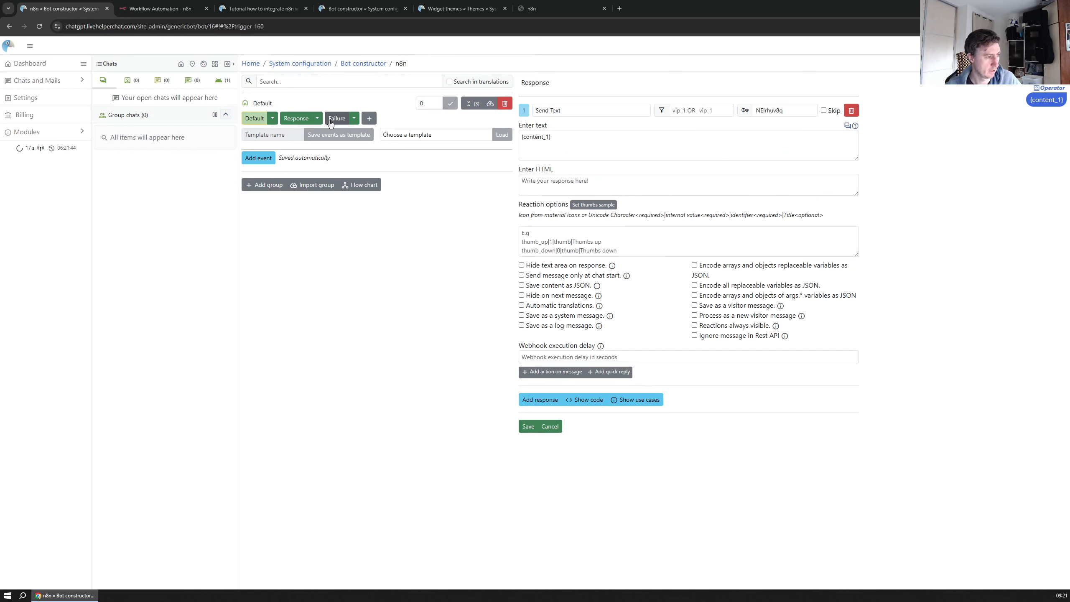
left_click(336, 119)
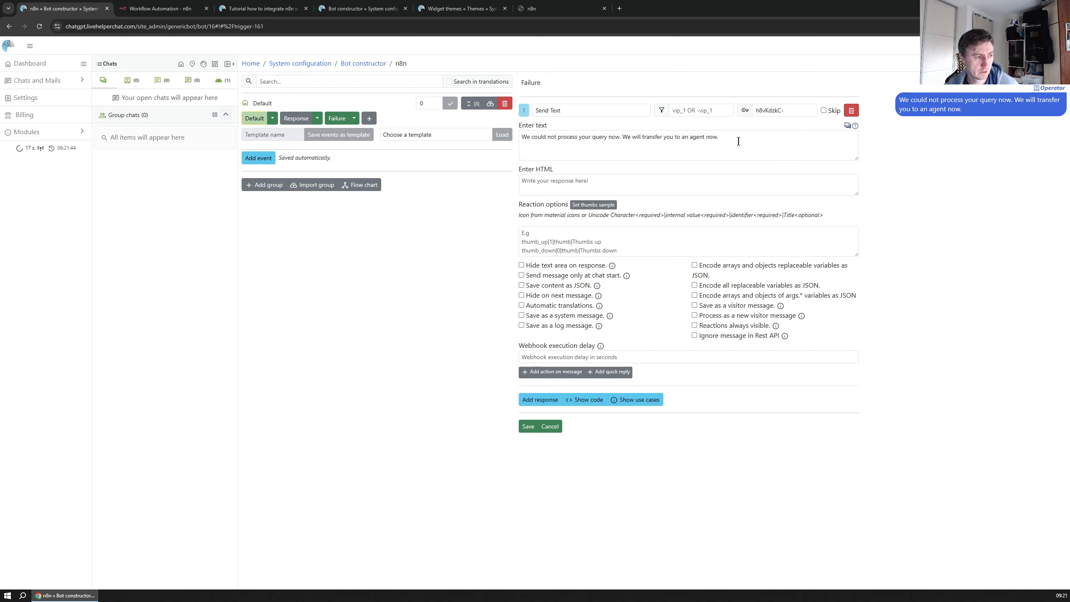
left_click(696, 140)
key("ctrl+a")
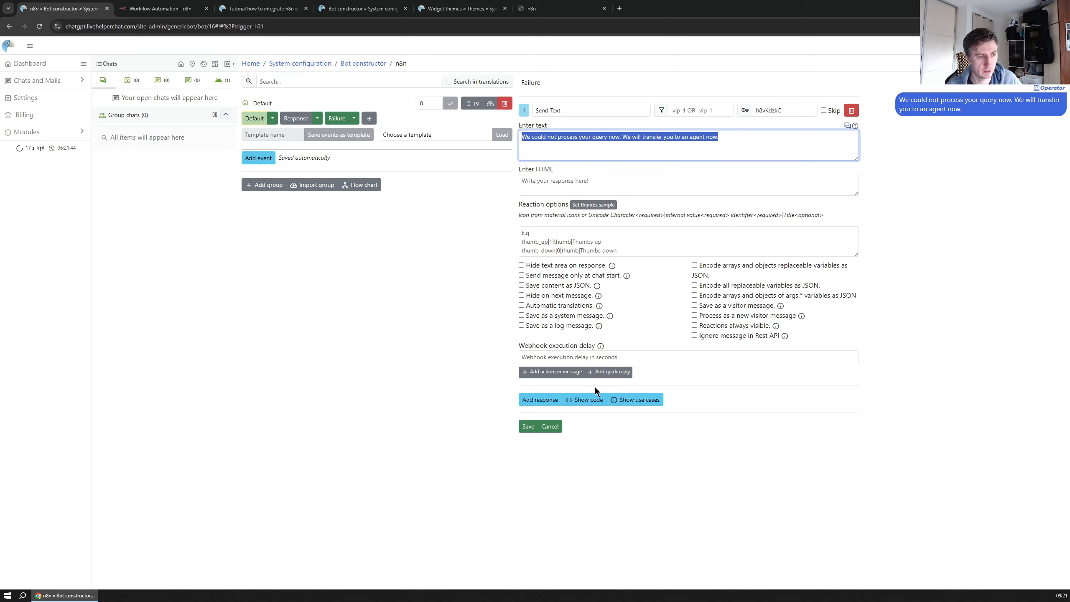
left_click(296, 117)
left_click(254, 118)
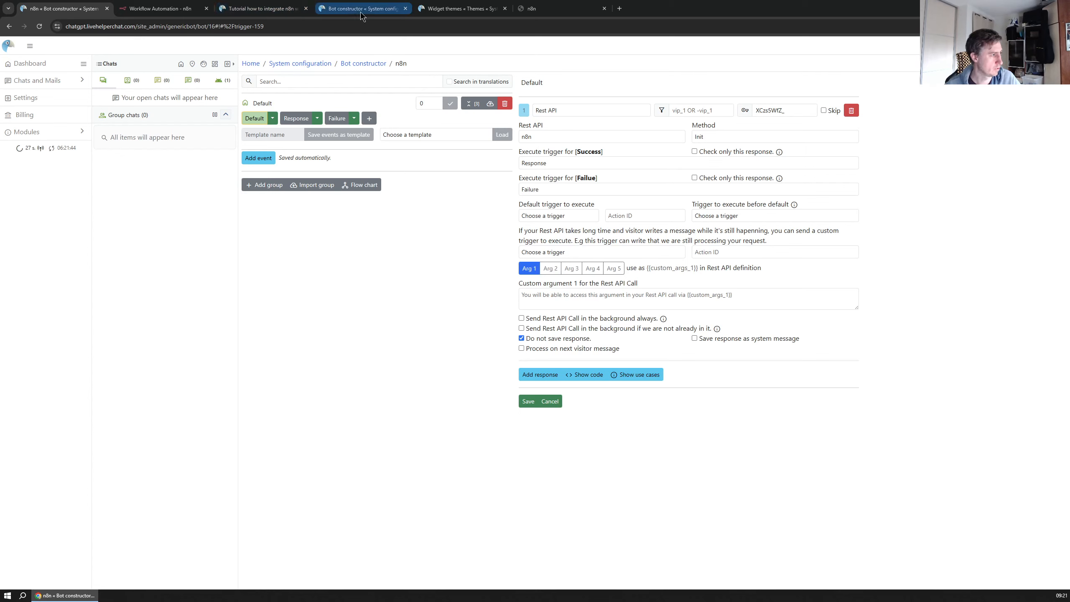
Assign bot n8n to the n8n department's bot configuration and save
left_click(286, 64)
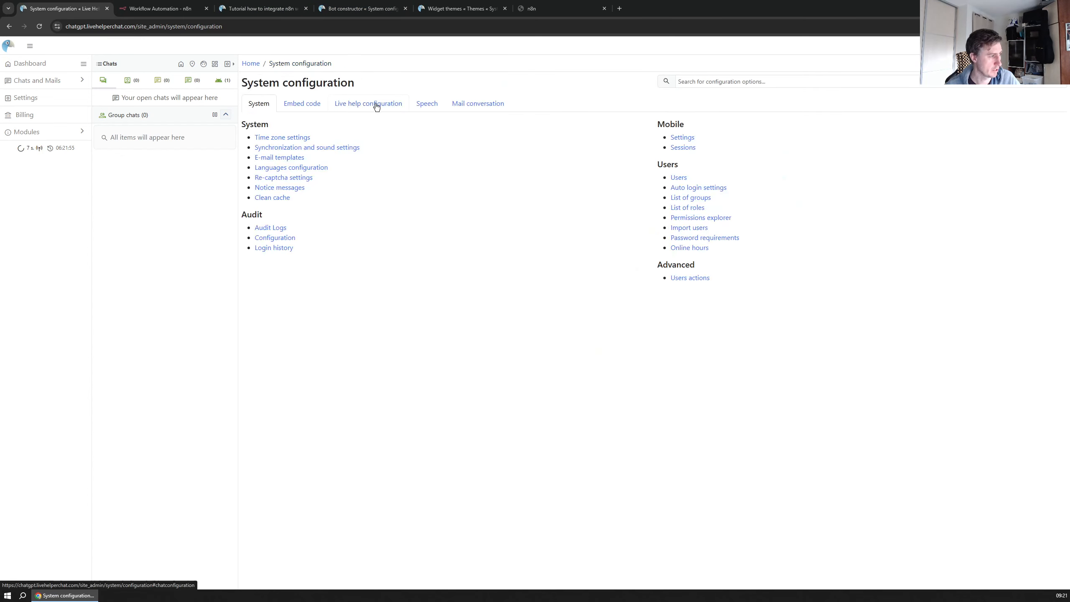
left_click(375, 104)
left_click(279, 134)
left_click(270, 99)
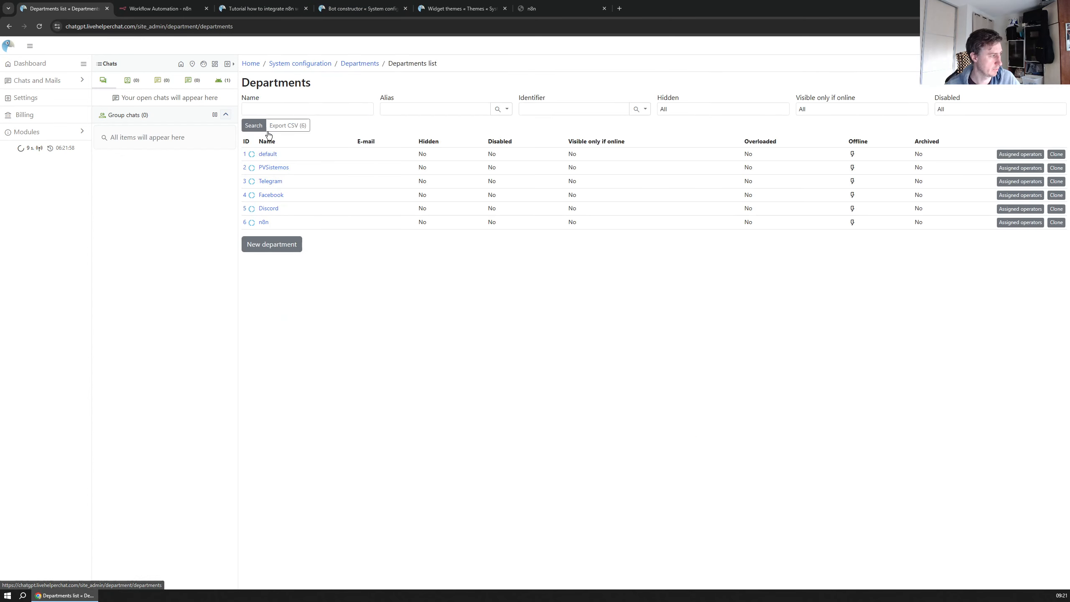
left_click(264, 222)
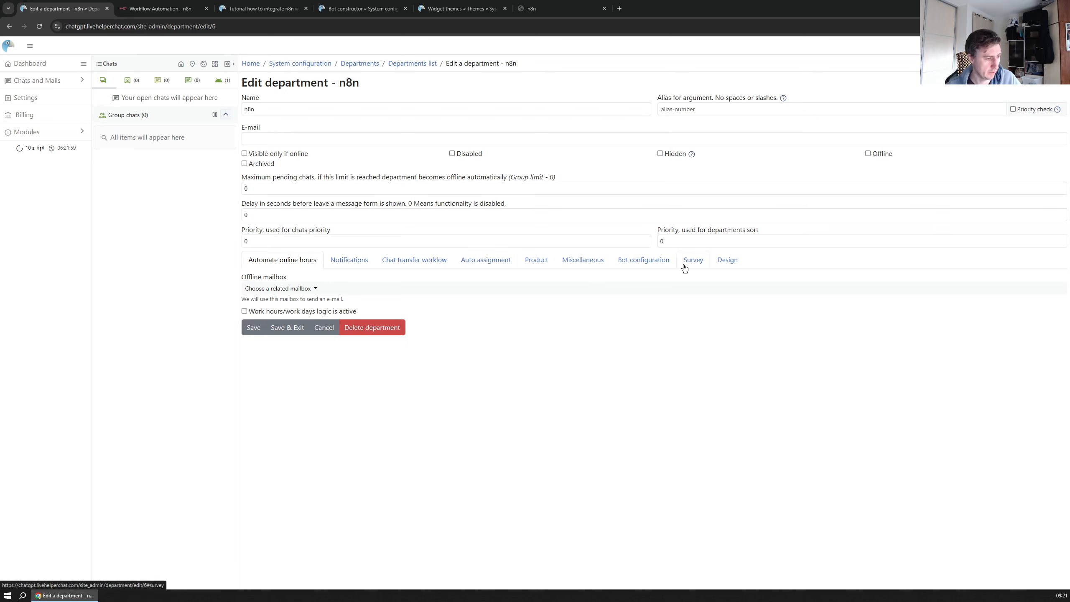
left_click(643, 260)
left_click(293, 289)
left_click(276, 312)
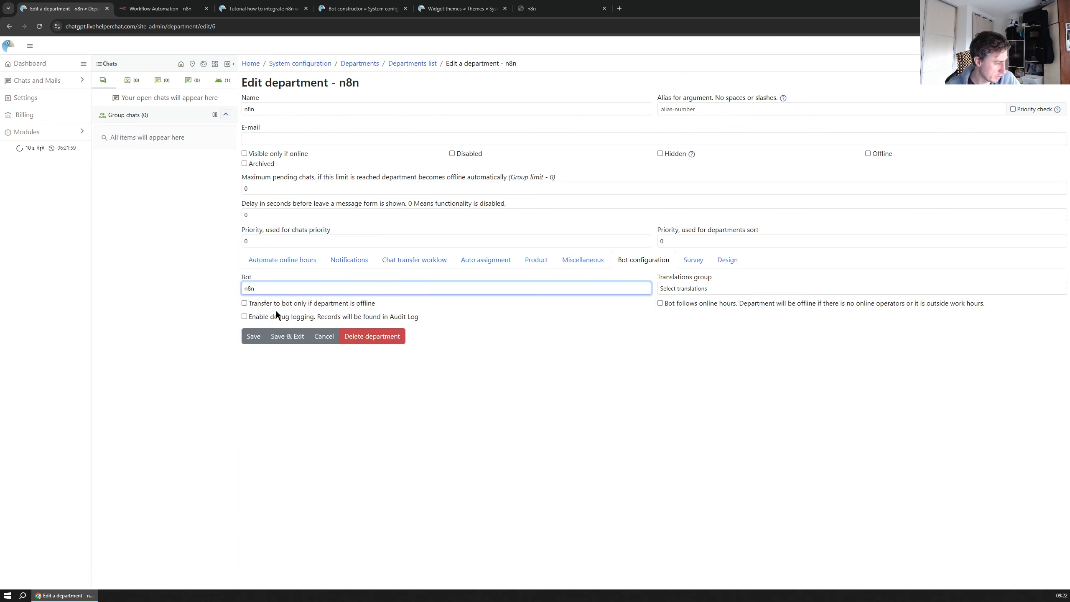
left_click(257, 340)
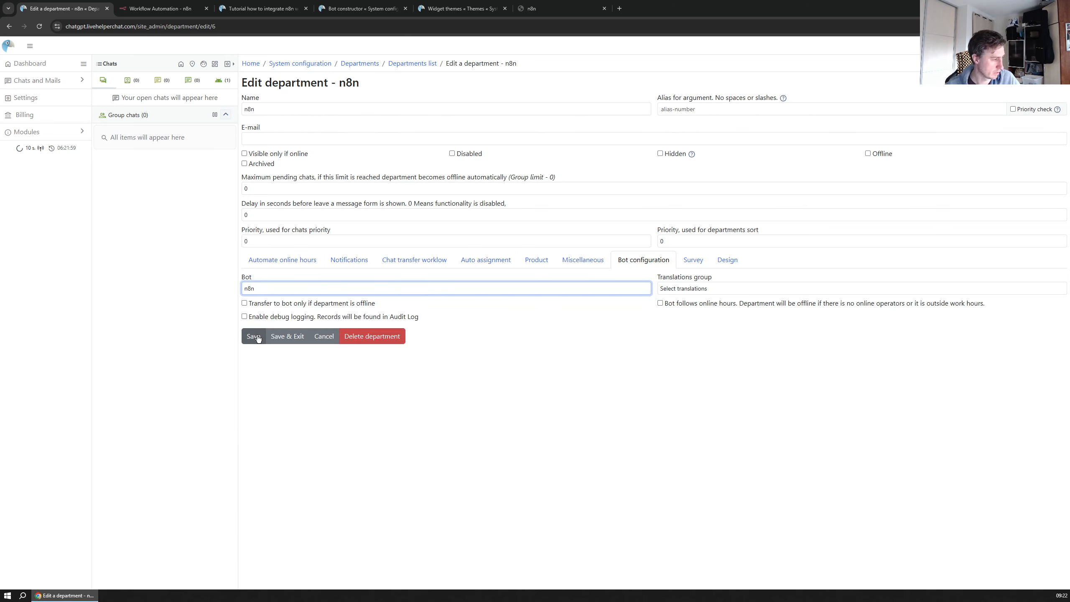
Open the chat widget on the test page
left_click(37, 64)
left_click_drag(545, 10, 257, 13)
left_click(1047, 312)
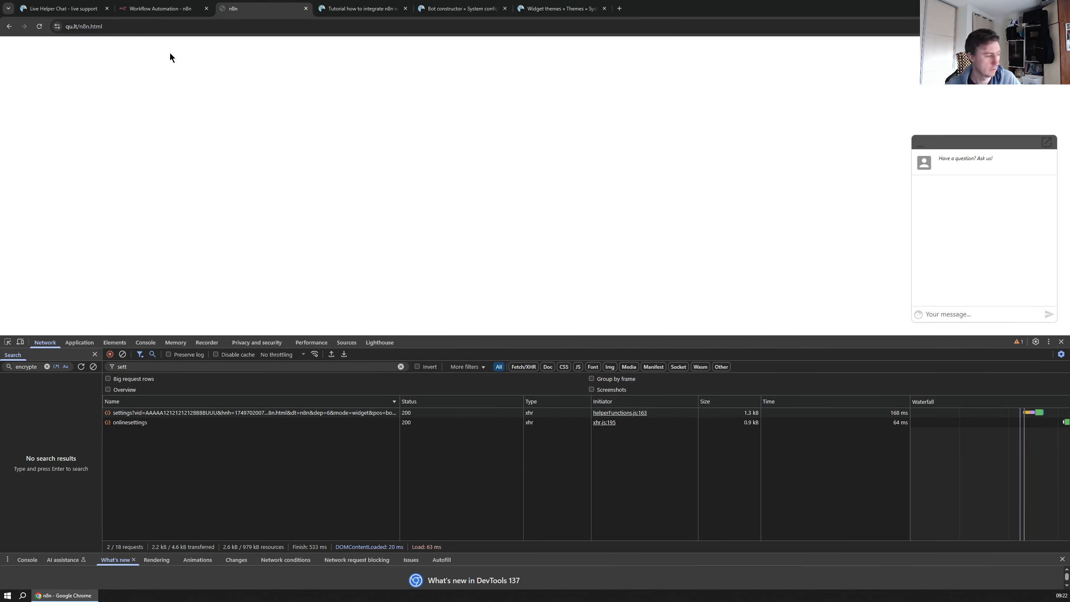
Run the n8n workflow so it waits for a test webhook call
left_click(160, 8)
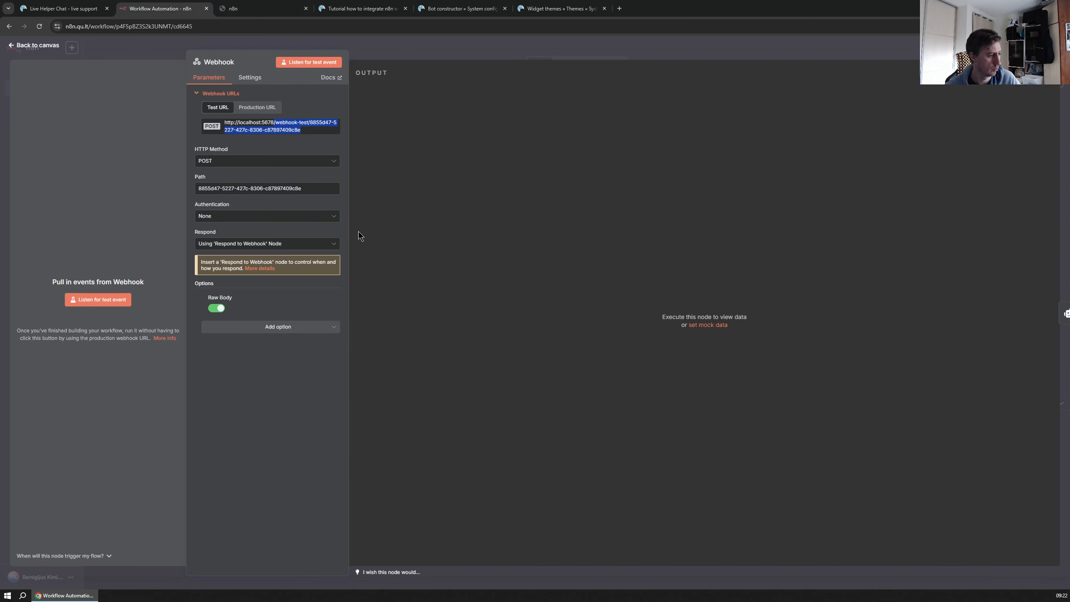
left_click(13, 46)
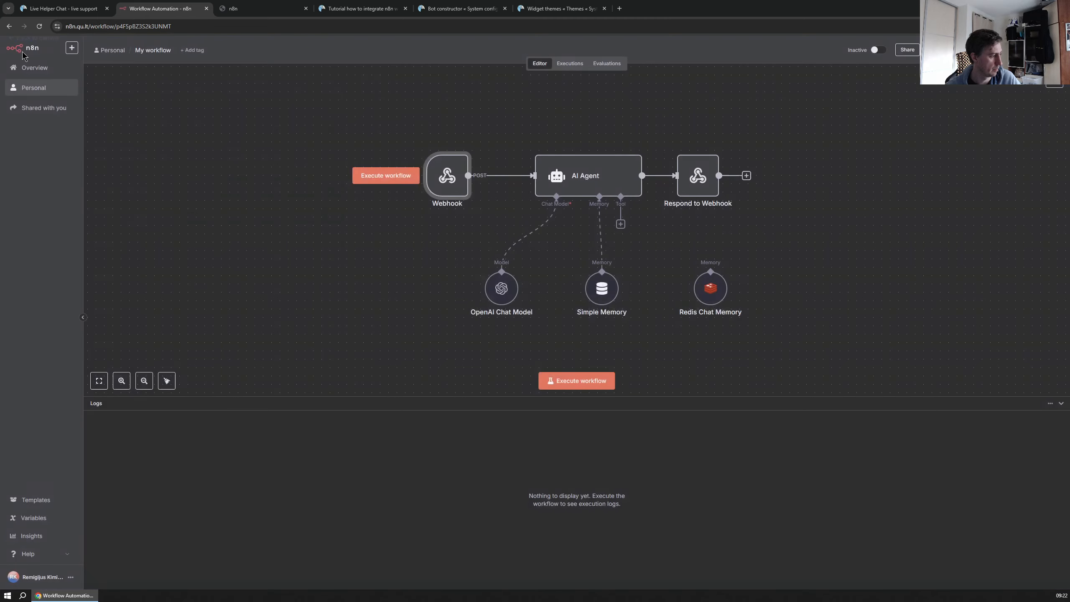
left_click(577, 381)
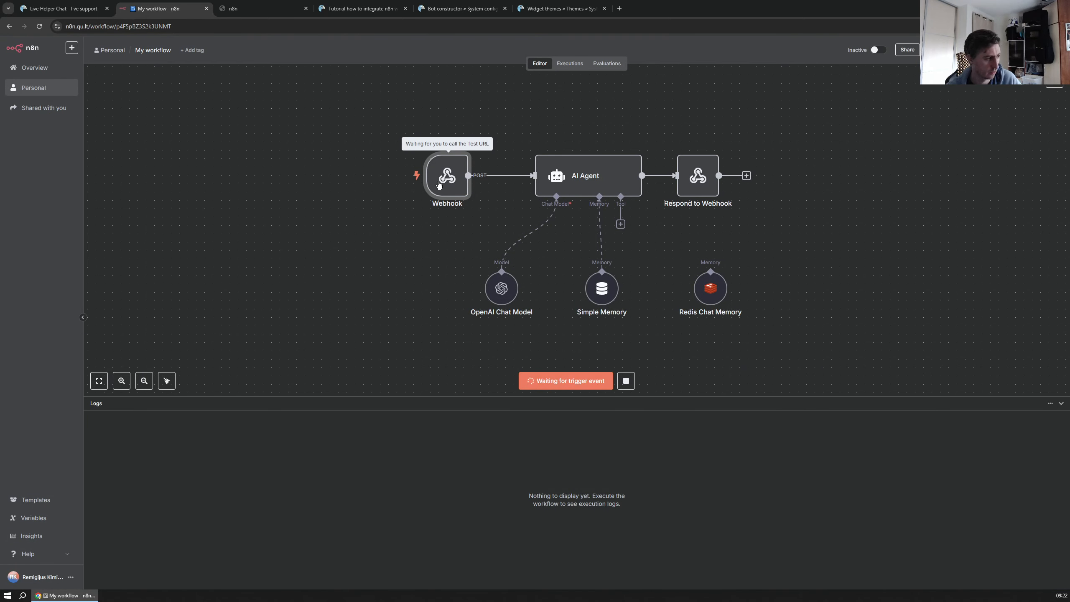
left_click_drag(183, 8, 105, 9)
Send 'Hi' from the test page's chat widget and check the n8n execution
left_click(269, 11)
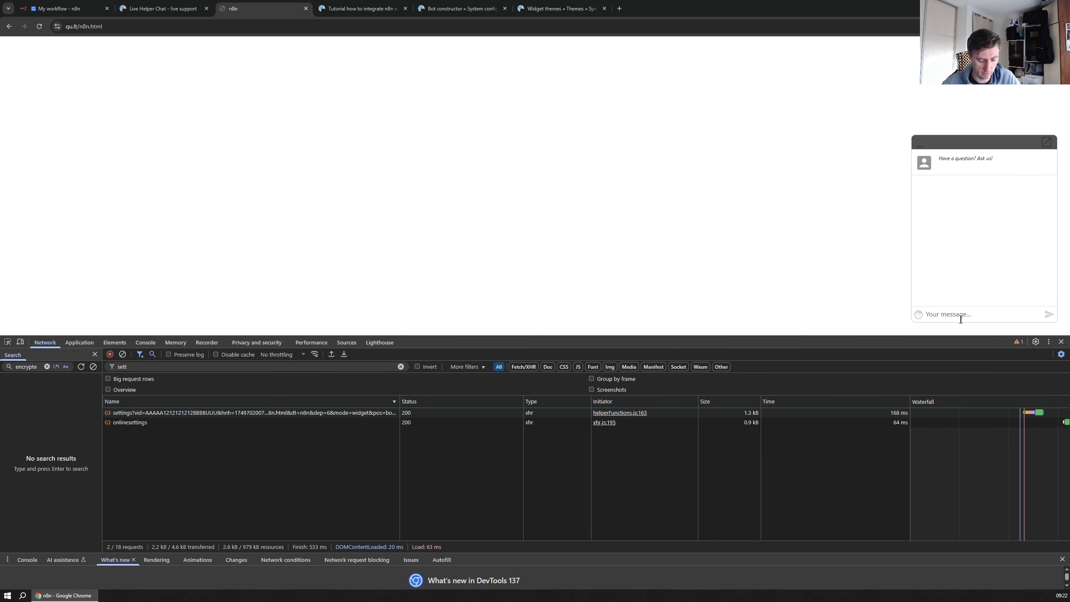
type("Hi")
key("Return")
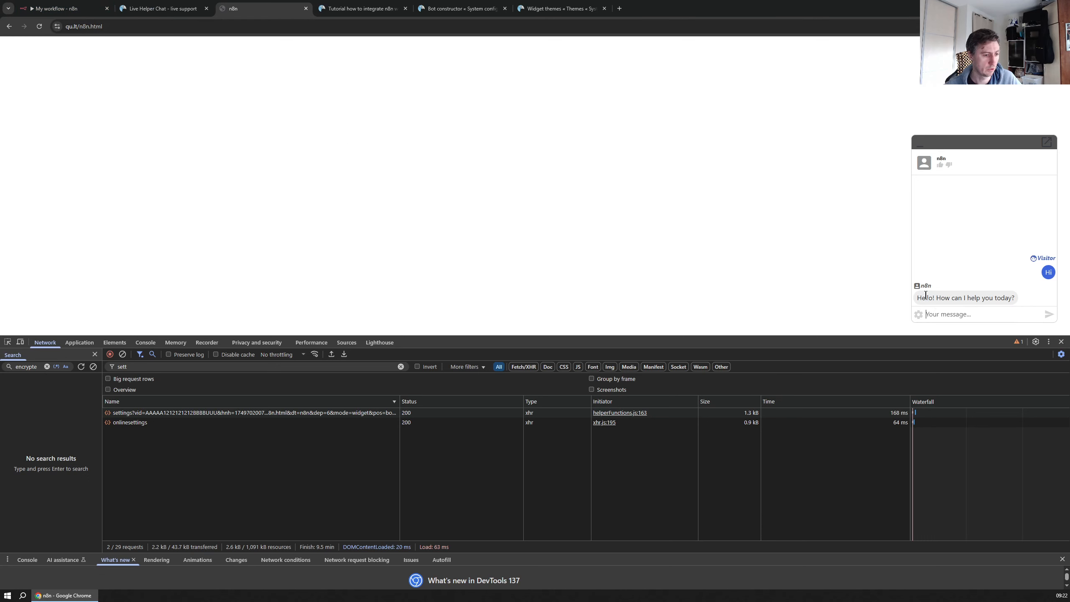
left_click(54, 9)
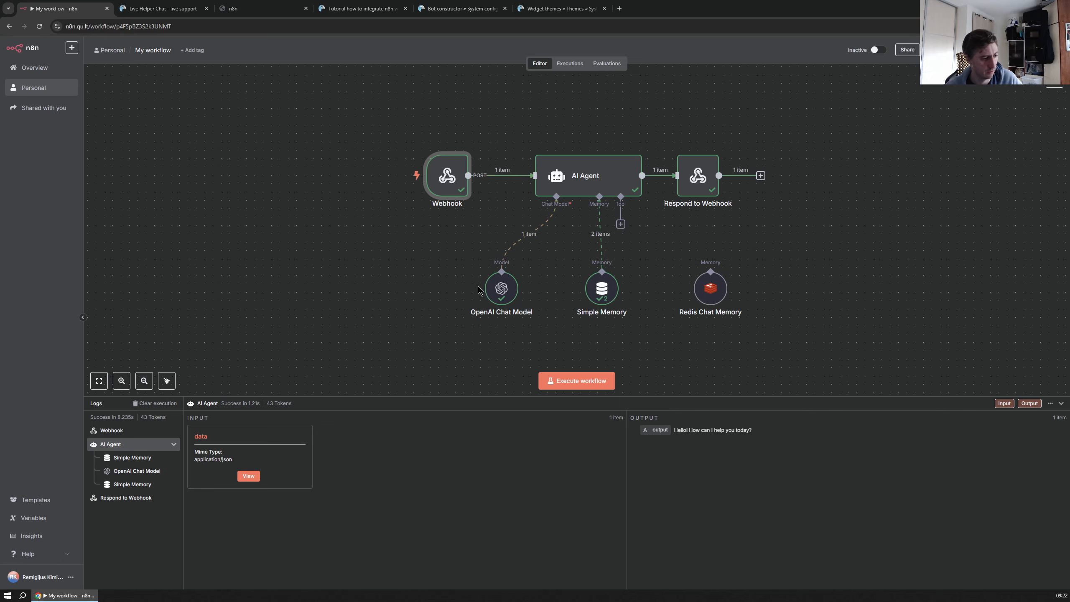
mouse_move(445, 172)
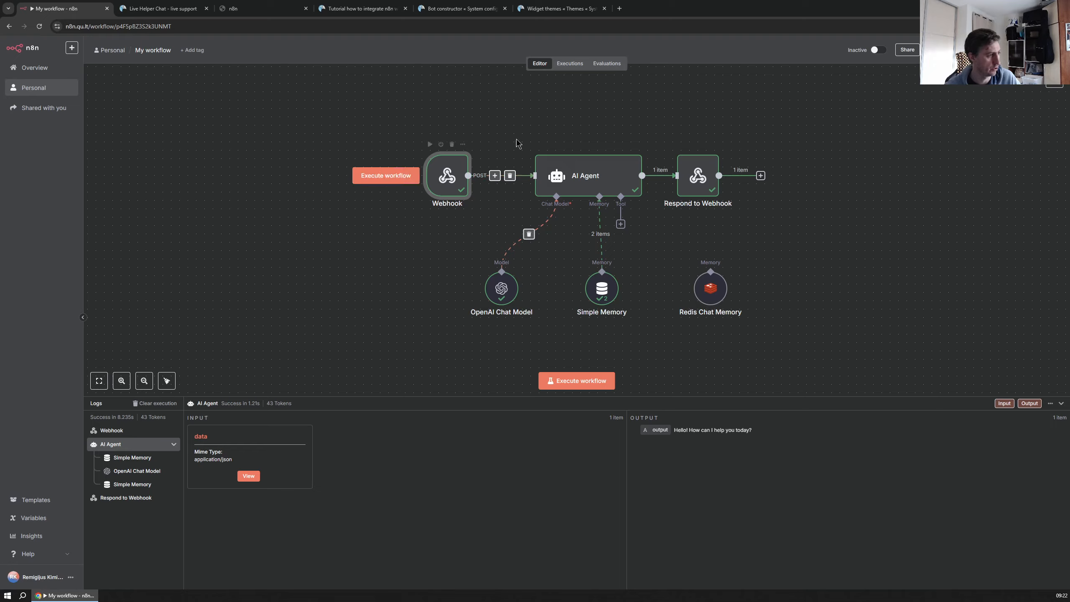
Review the n8n integration guide, then return to the n8n workflow editor
left_click(455, 9)
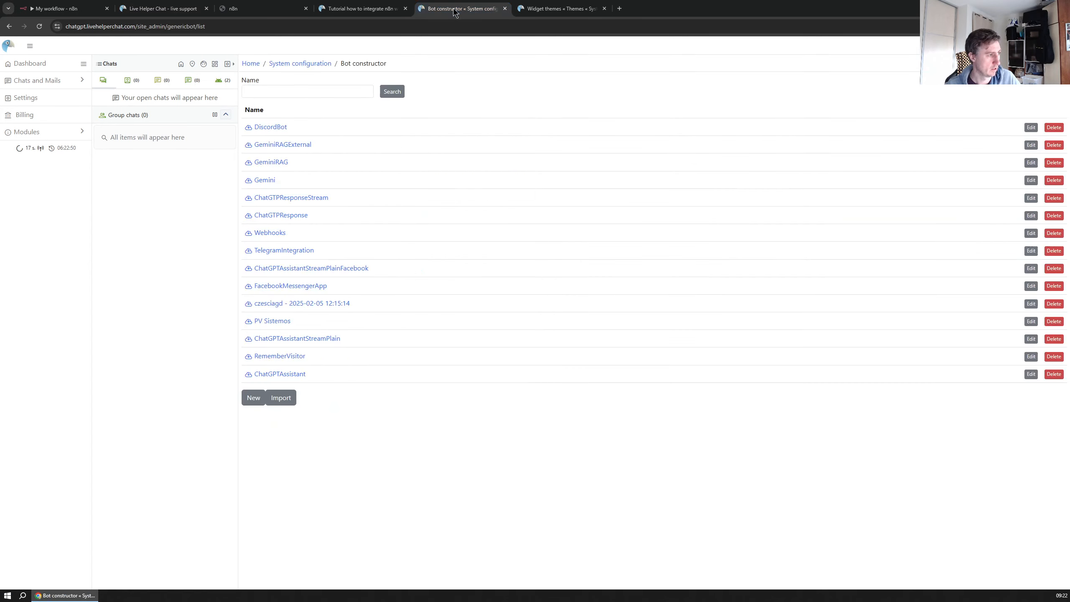
left_click(379, 5)
scroll(449, 323, "down", 7)
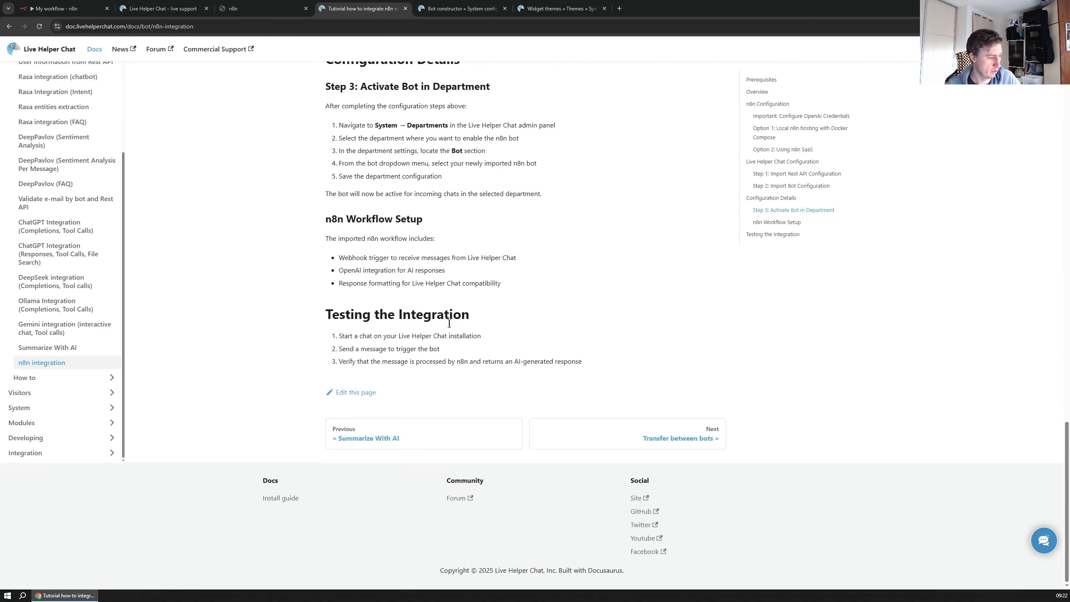
scroll(378, 320, "up", 4)
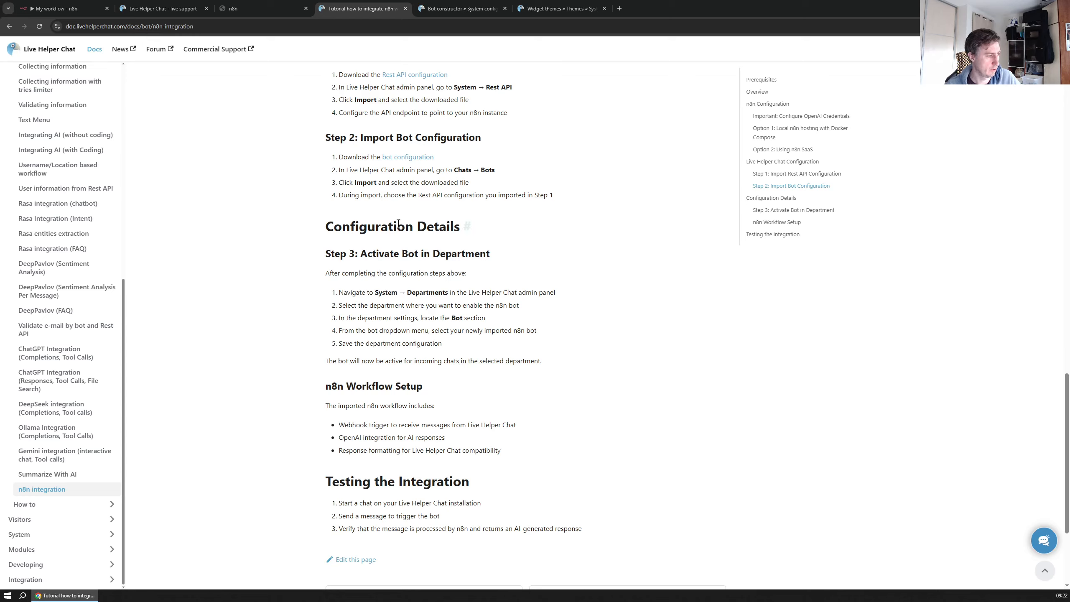
scroll(397, 223, "down", 4)
scroll(355, 132, "up", 10)
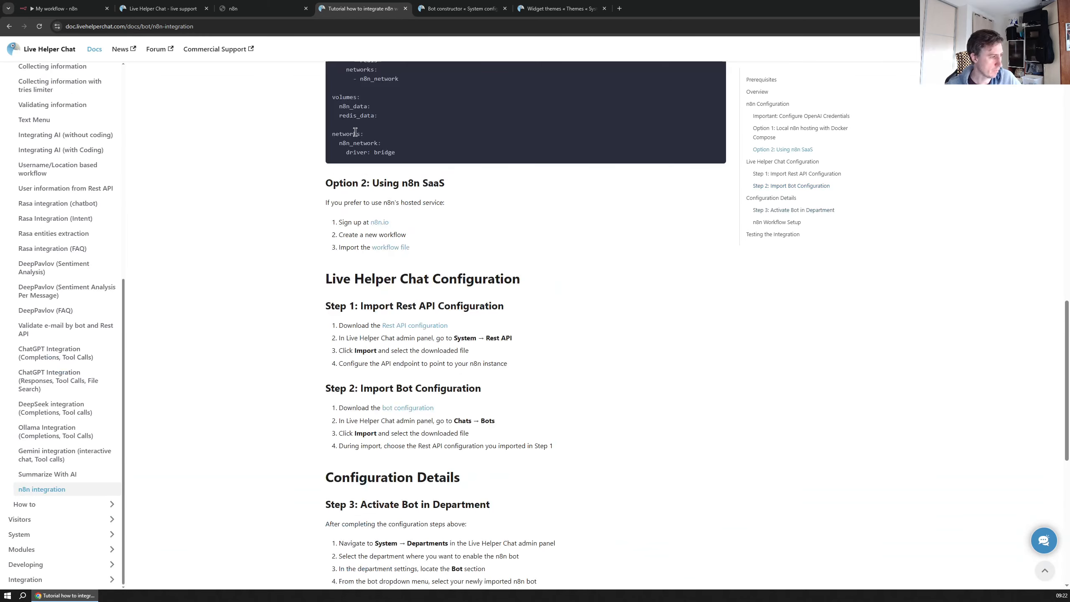
left_click(63, 8)
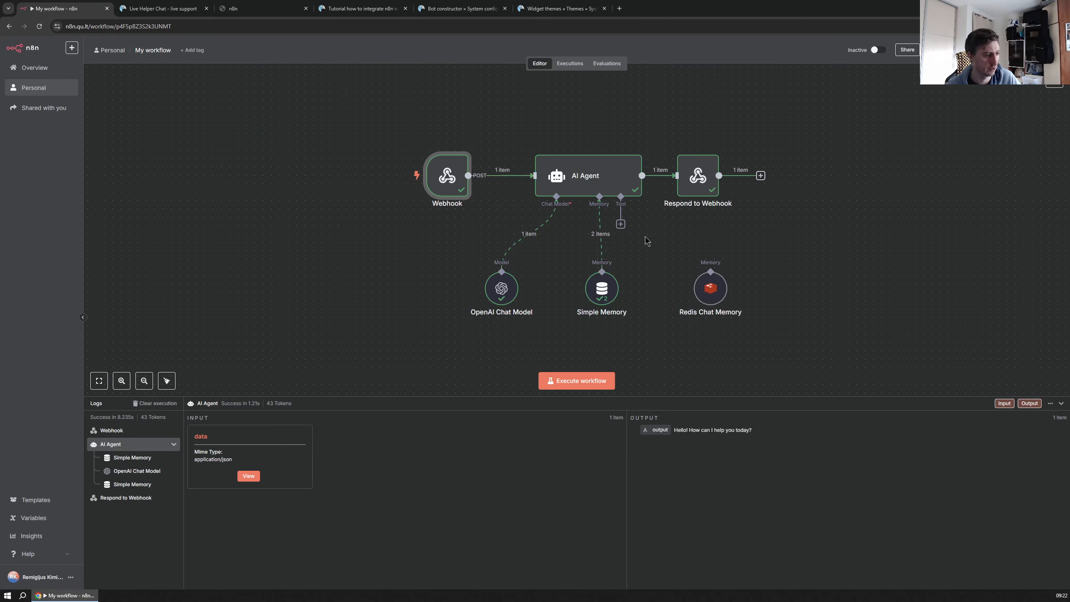
left_click(160, 8)
left_click(448, 10)
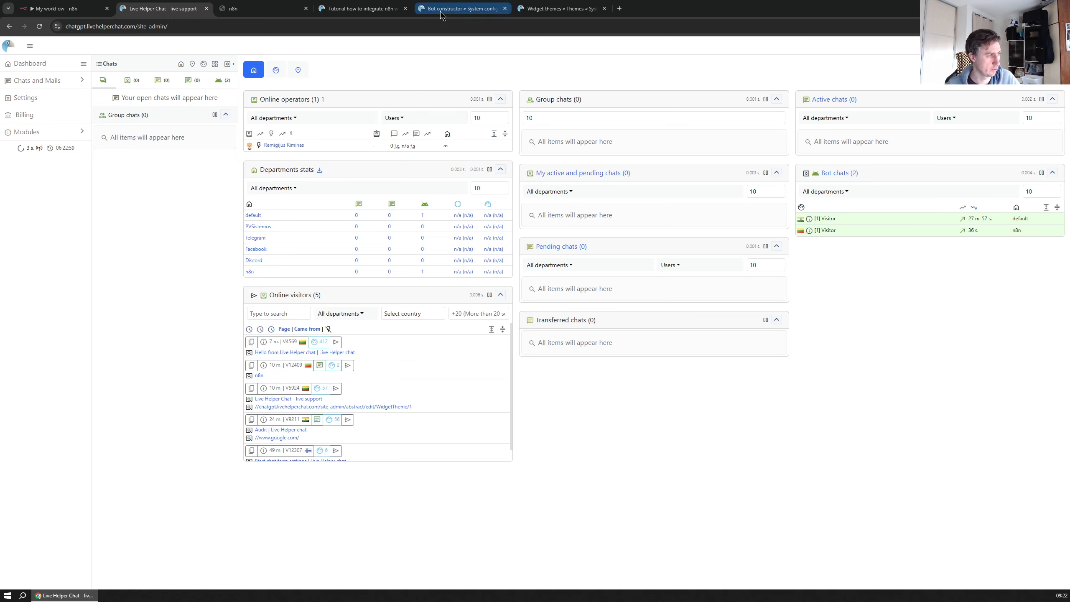
left_click(63, 8)
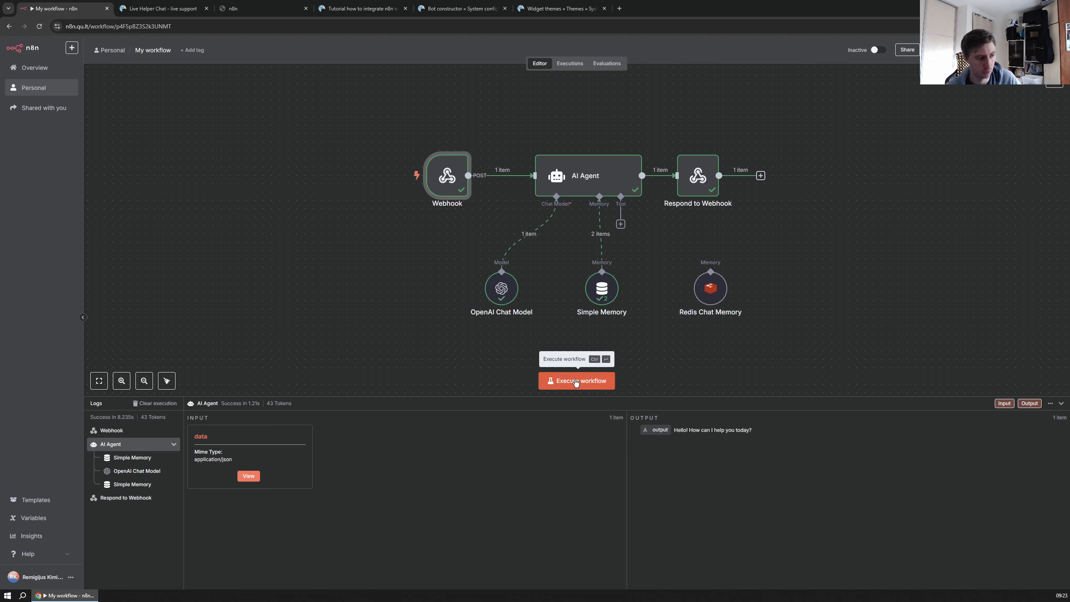
Switch the n8n workflow from Inactive to Active and dismiss the notice
left_click(878, 50)
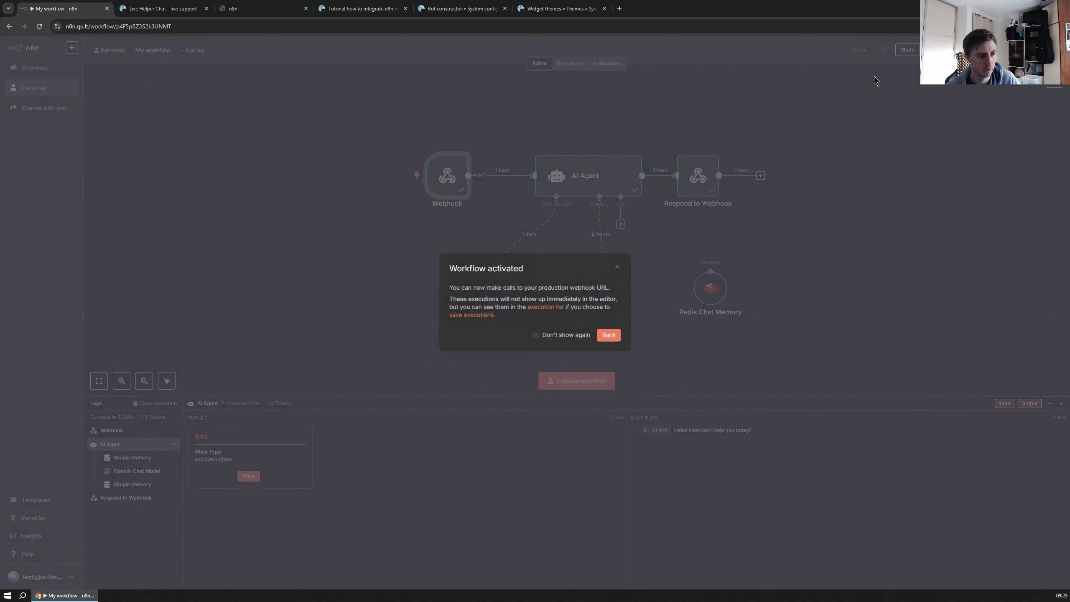
left_click(610, 337)
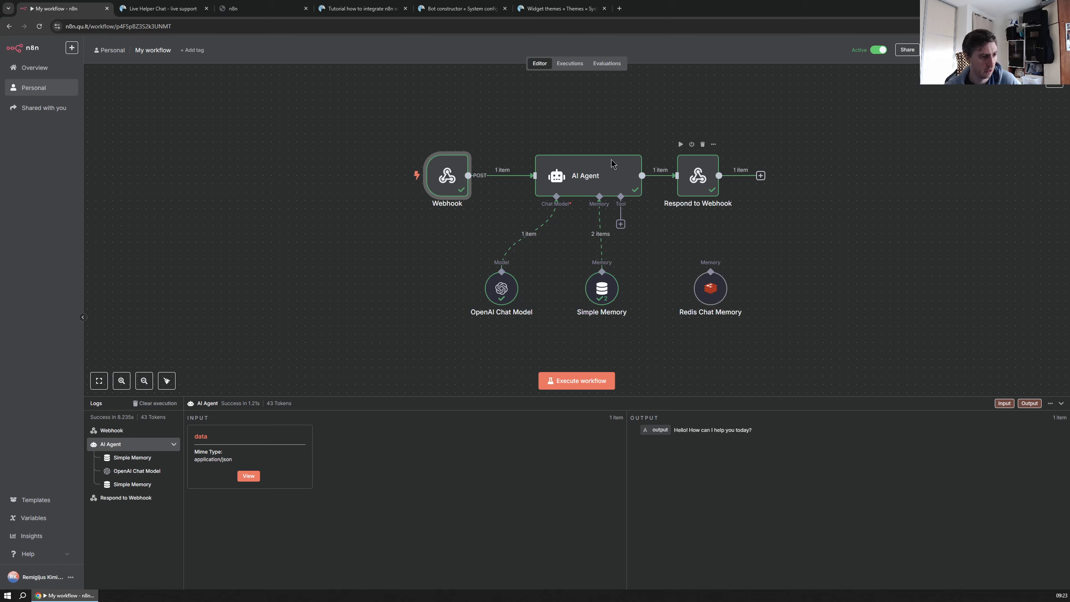
left_click(160, 8)
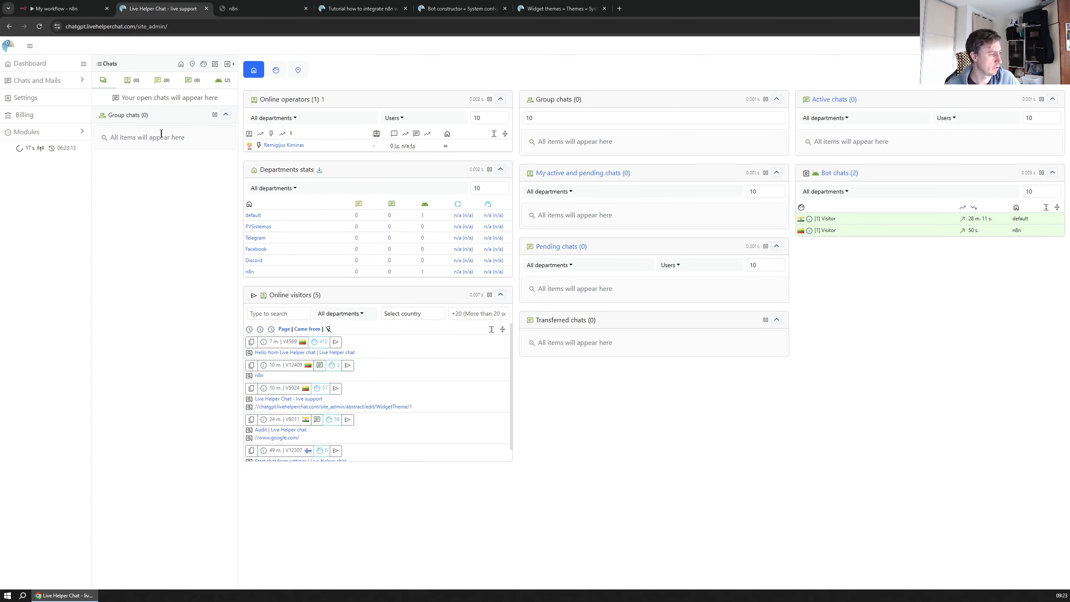
Search System configuration for 'rest' and open the Rest API Calls list
left_click(34, 98)
left_click(739, 81)
type("rest")
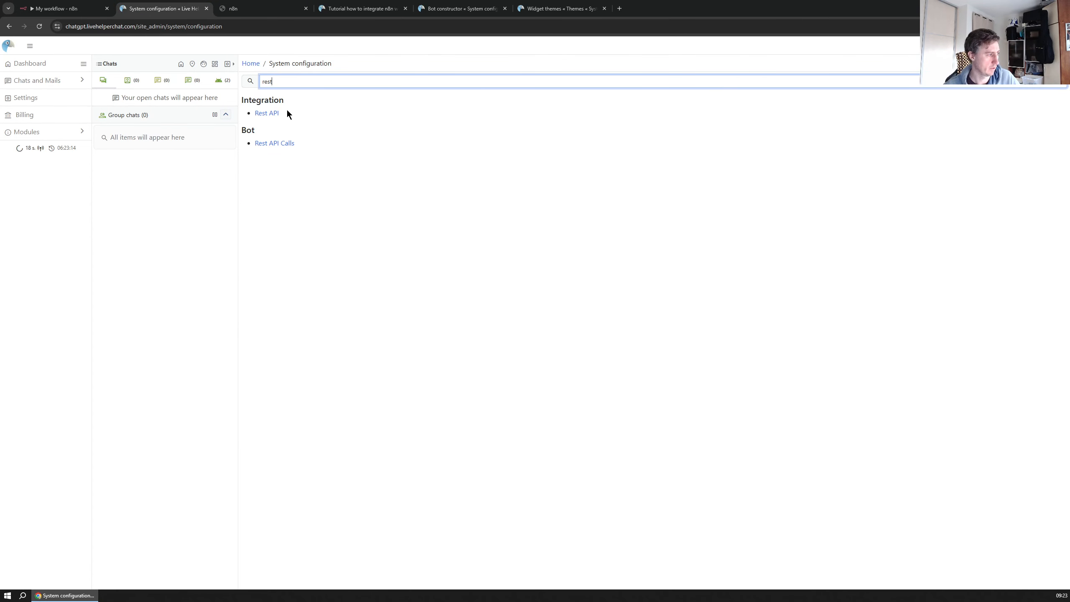
left_click(270, 112)
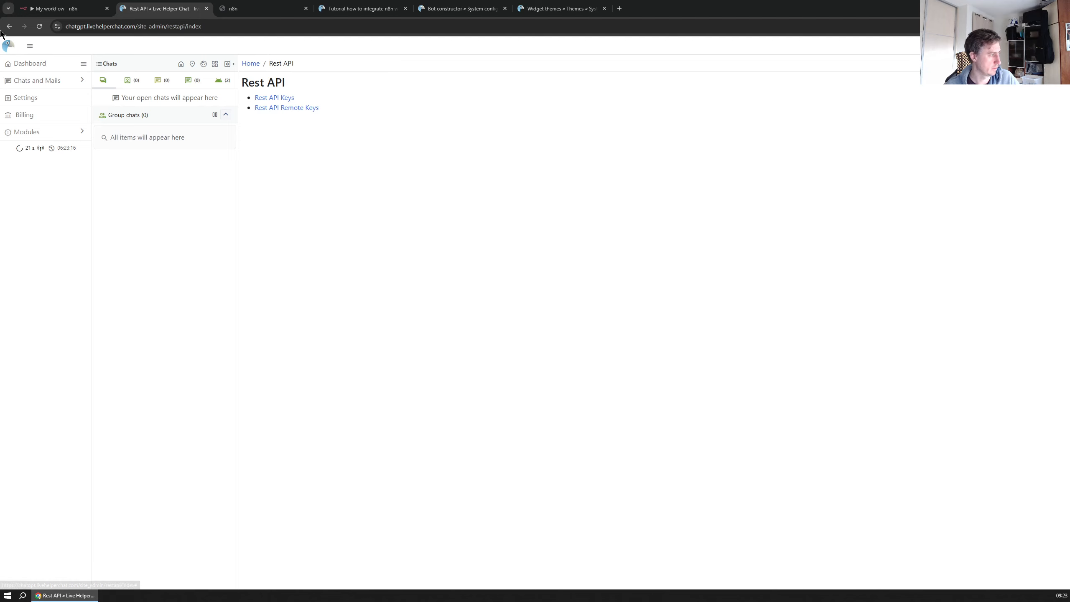
key("alt+Left")
left_click(705, 81)
type("rest")
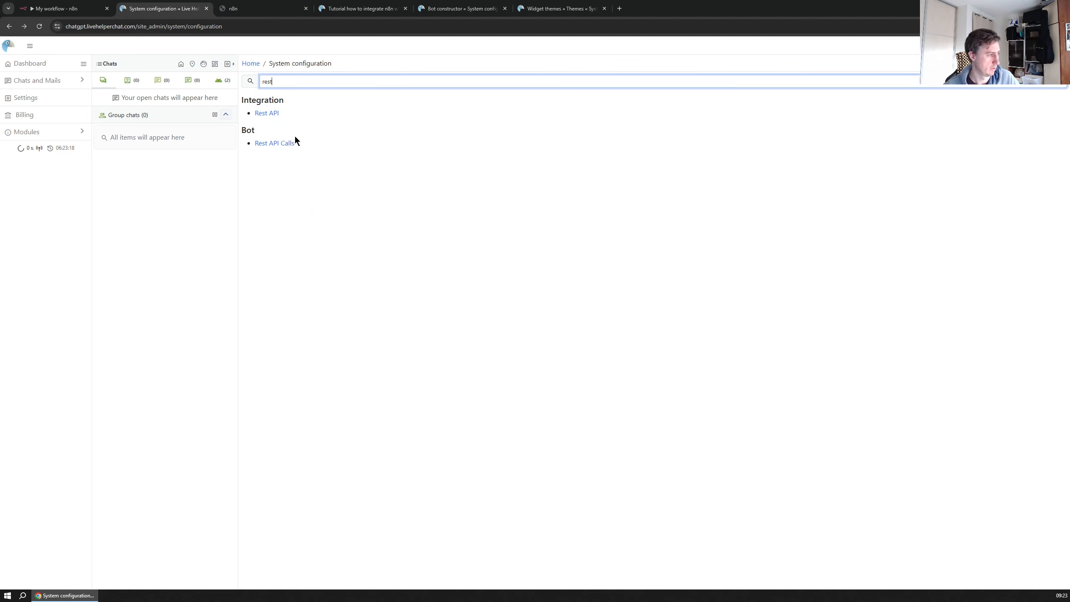
left_click(295, 141)
Remove '-test' from the n8n Init request's Sub URL and save
left_click(262, 119)
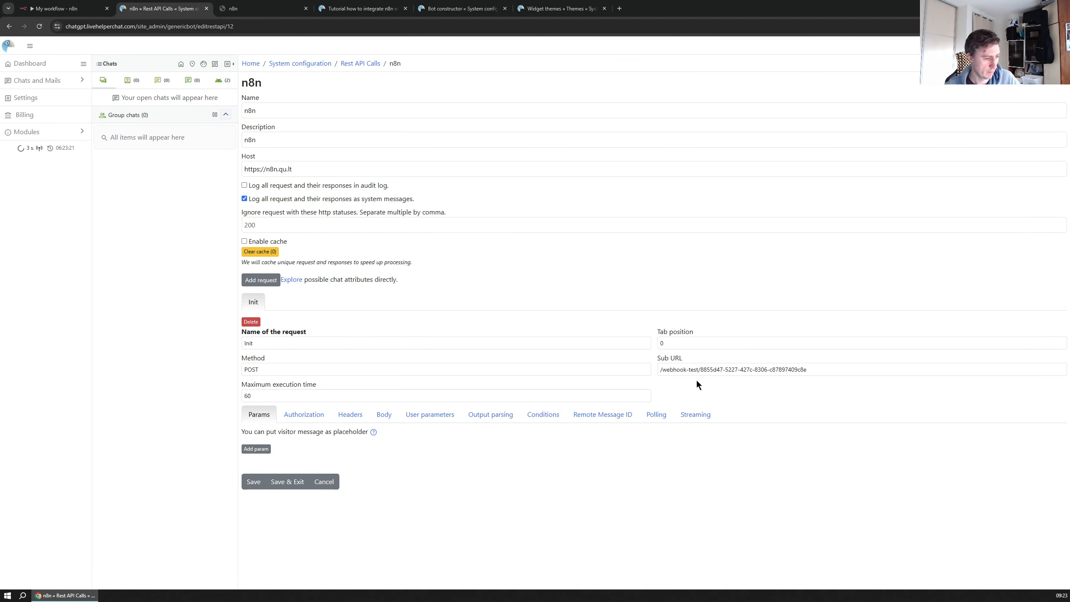
left_click(686, 369)
key("Delete")
key("Delete")
key("Delete")
key("Delete")
key("Delete")
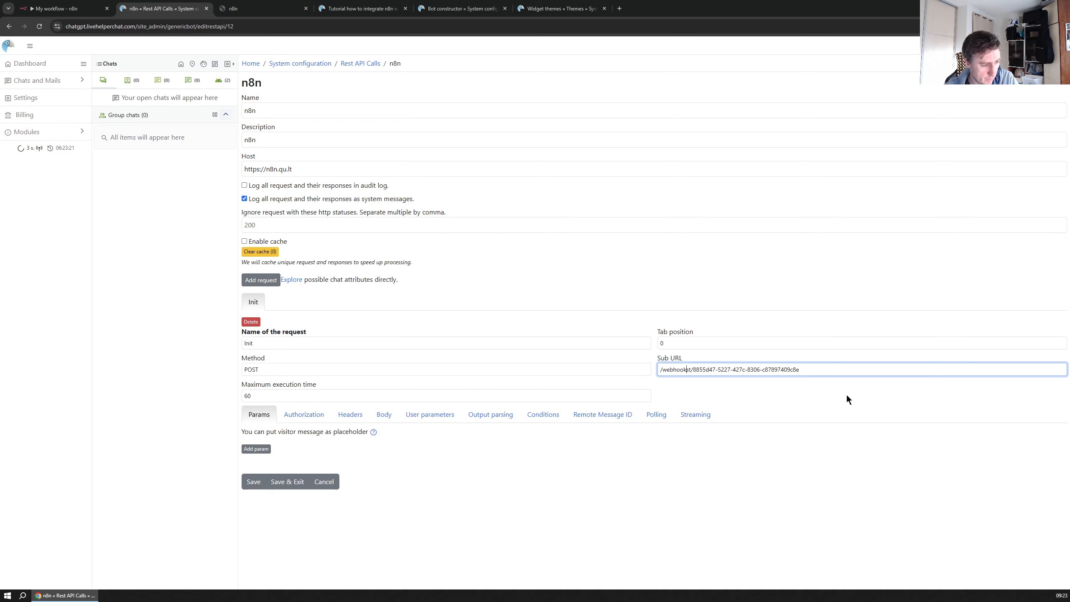
left_click(249, 480)
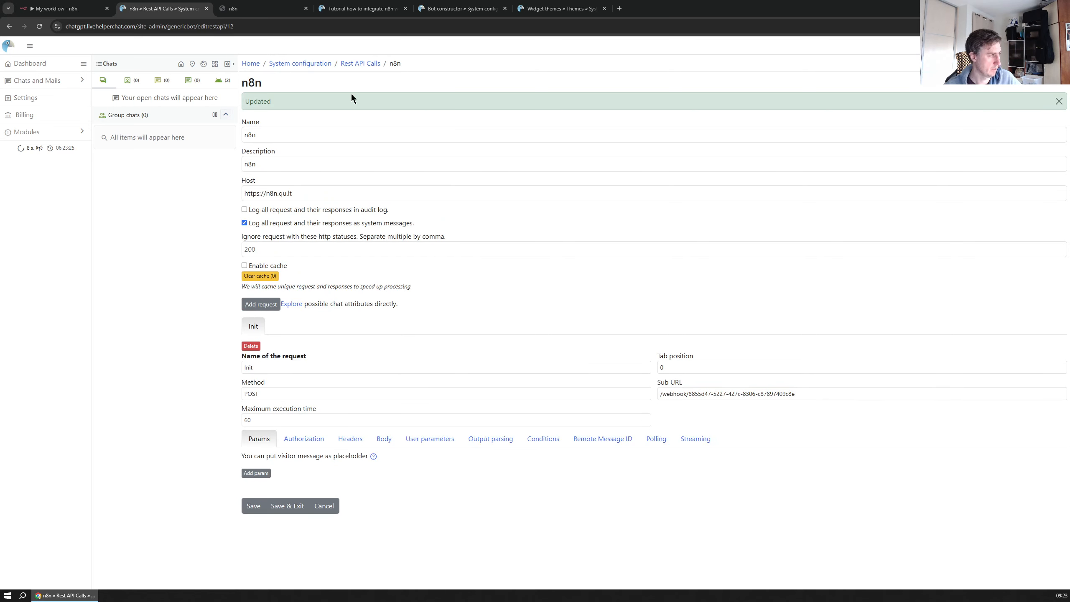
left_click(249, 10)
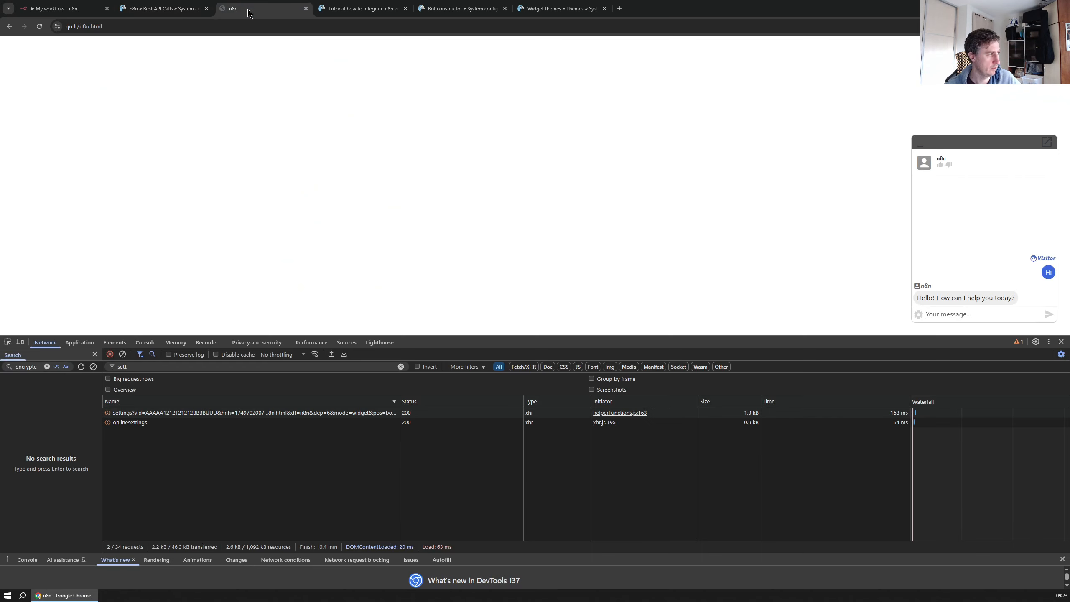
Tell the bot your name with a 'My name is …' message in the chat widget
left_click(961, 313)
type("My name i")
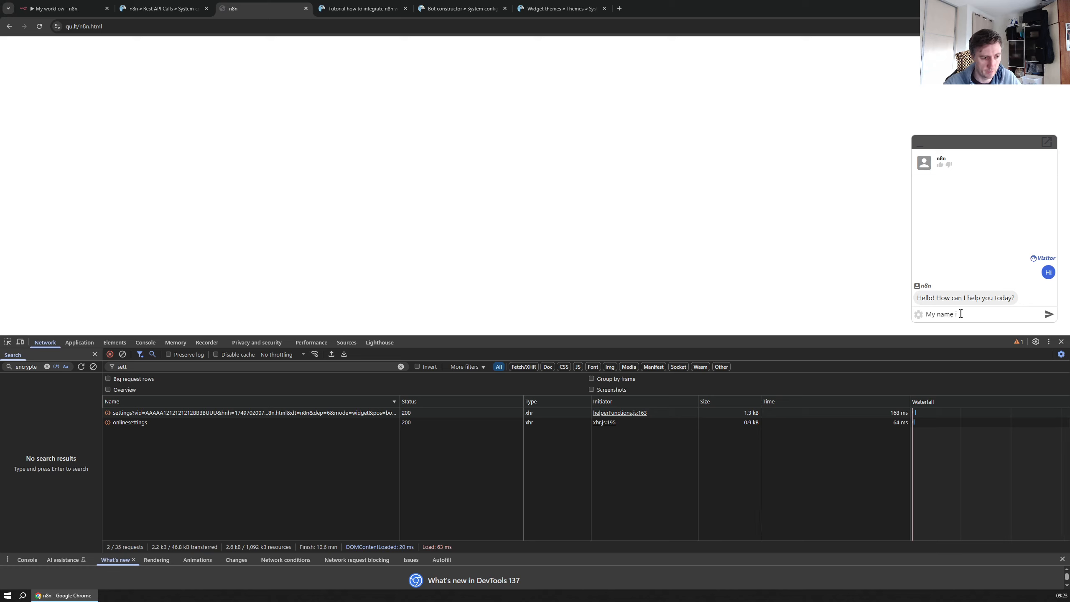
type("s Remi")
key("Return")
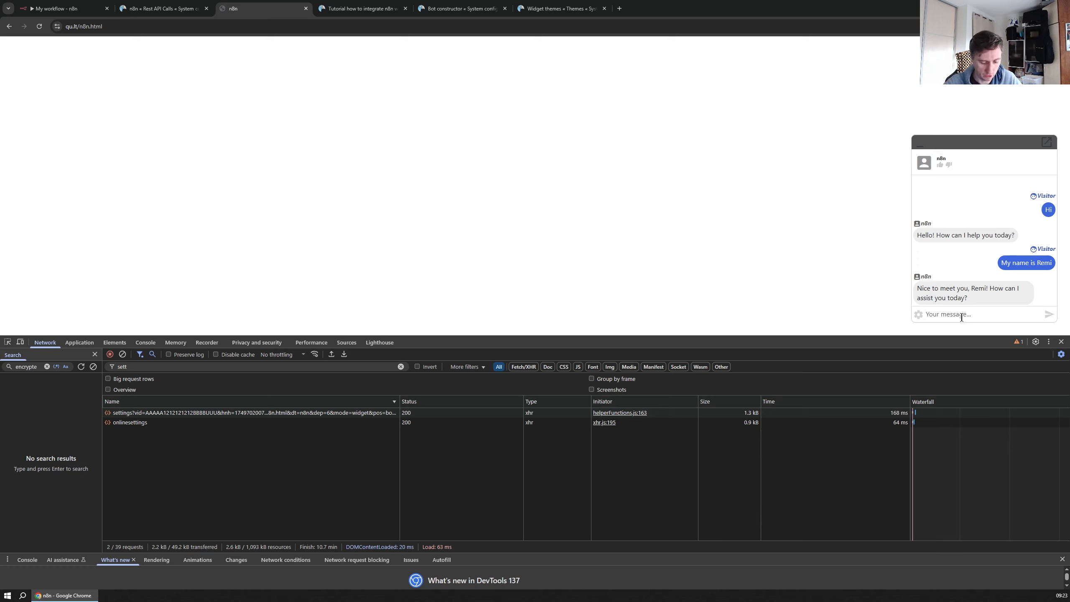
Ask the bot 'What is my name?' and get the remembered name back
type("What")
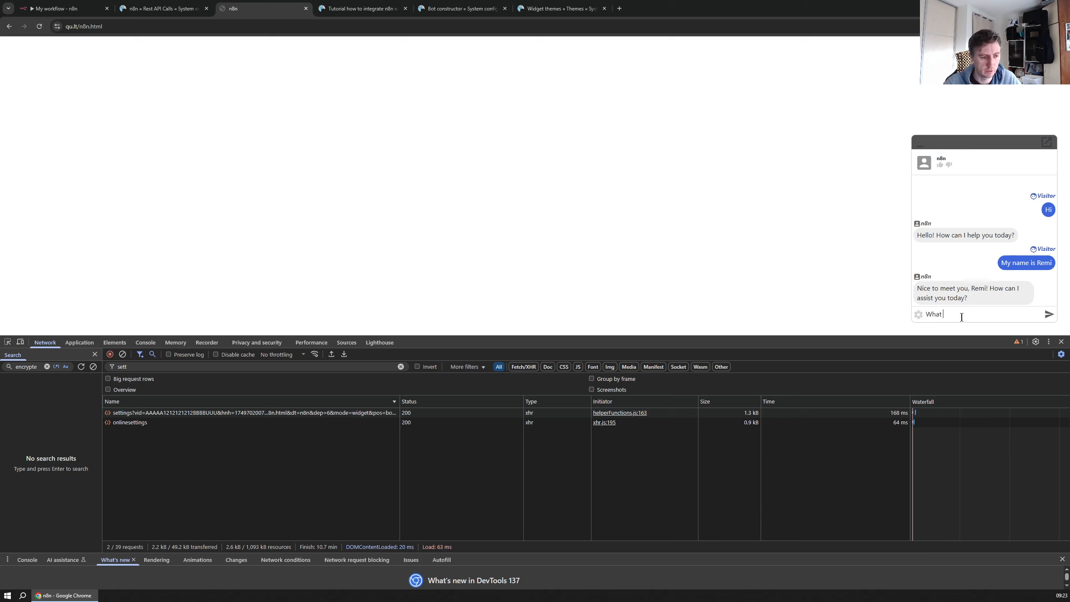
key("Return")
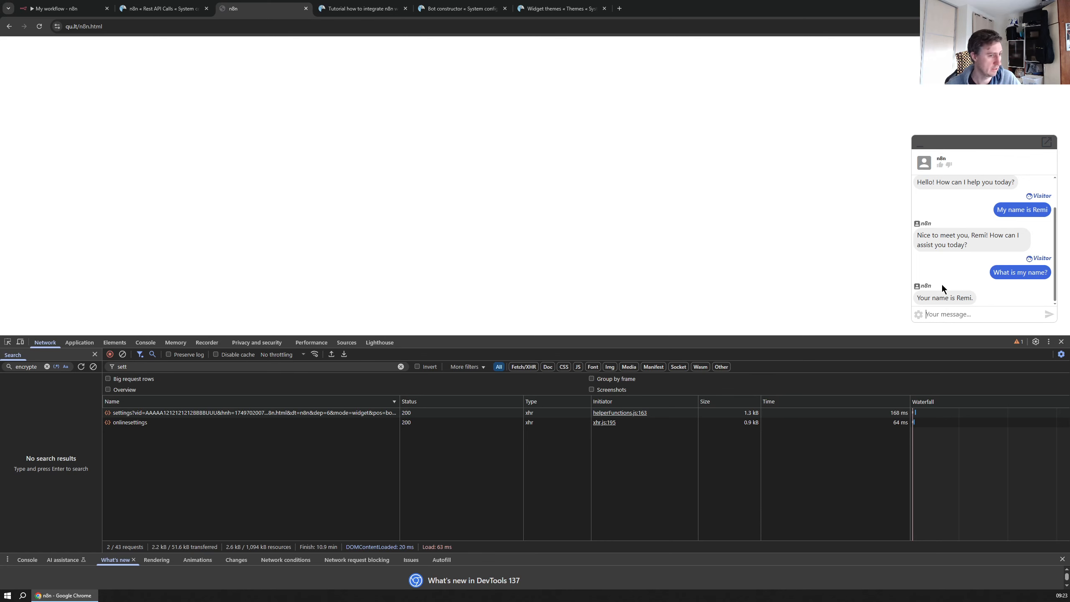
key("ctrl+shift+Tab")
key("ctrl+shift+Tab")
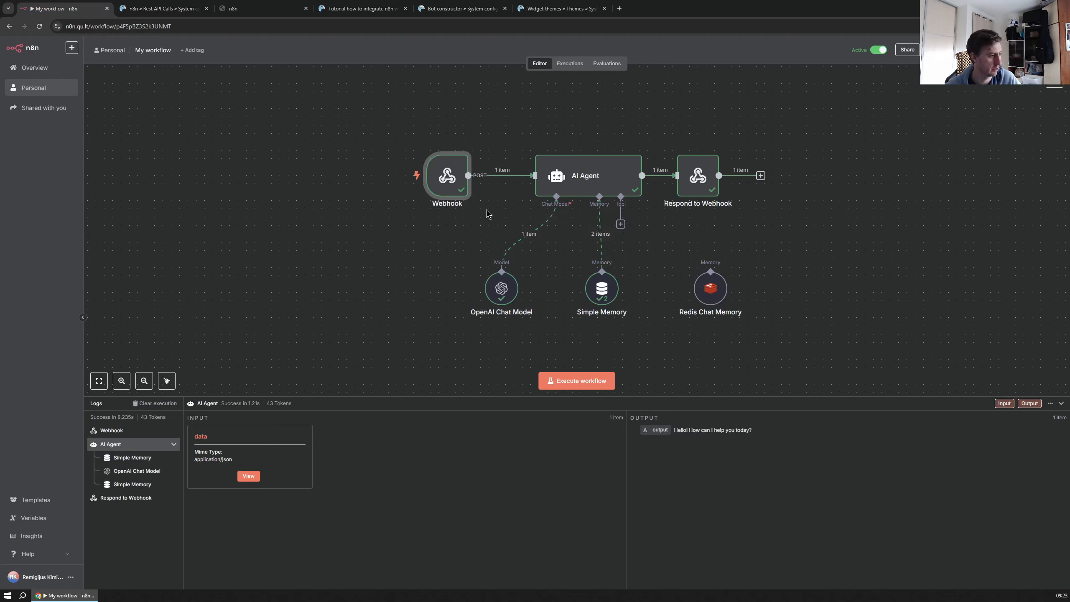
double_click(575, 178)
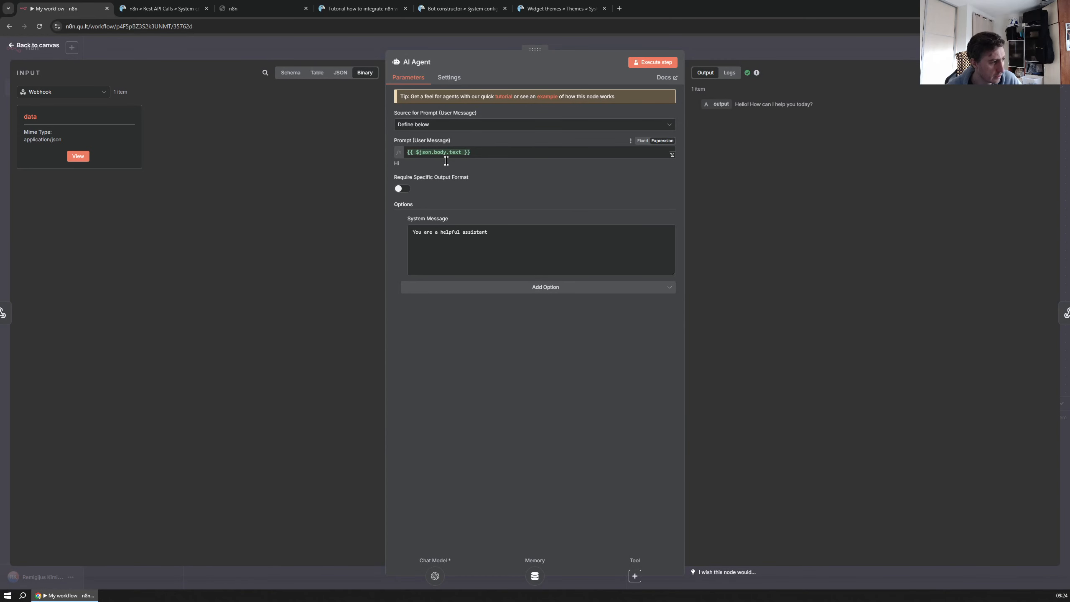
left_click(532, 288)
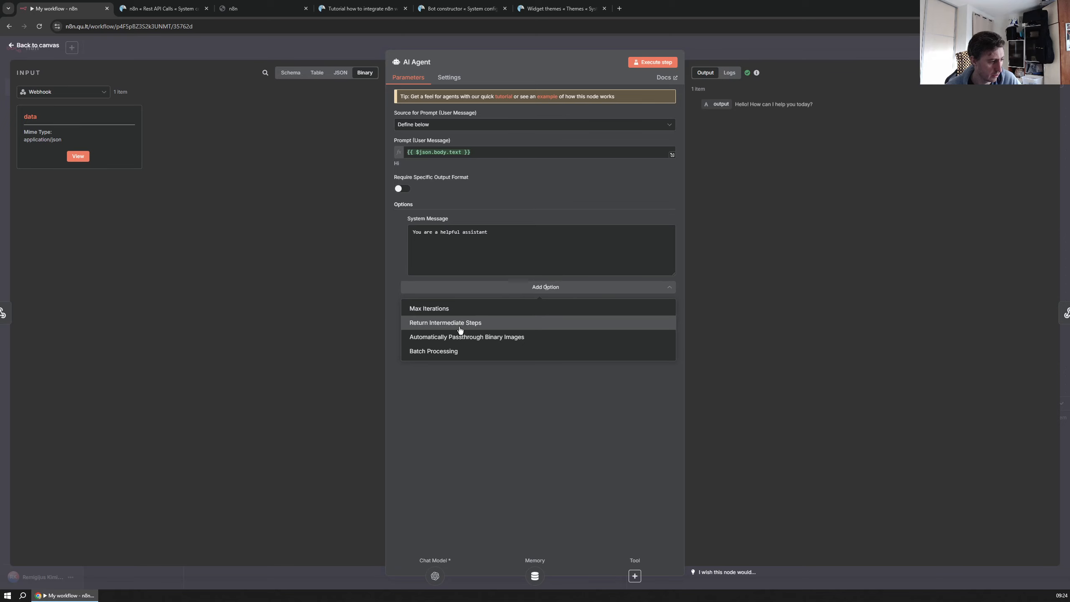
left_click(244, 119)
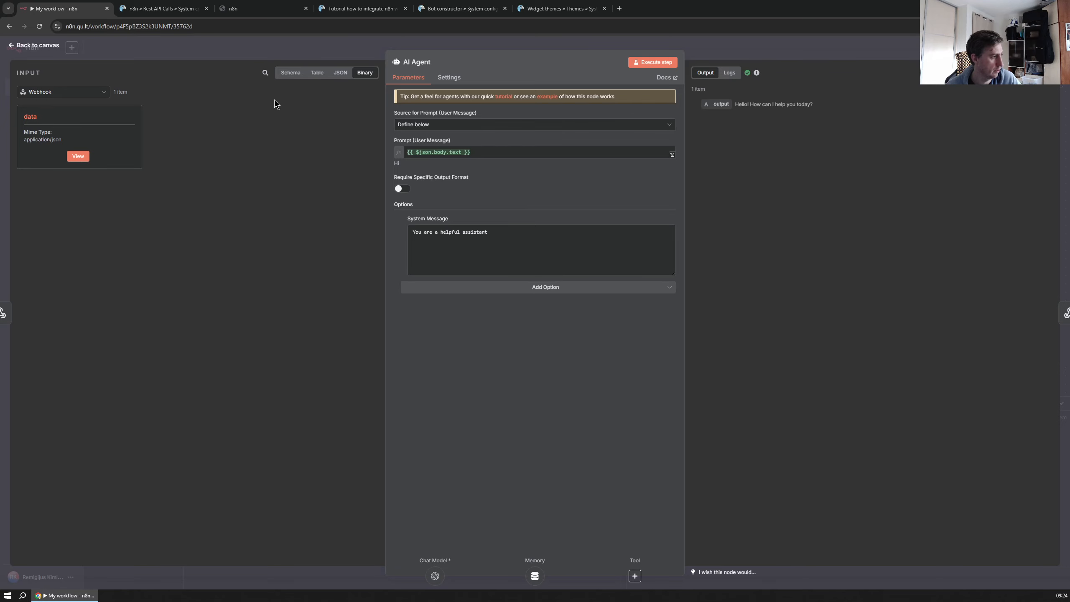
key("Escape")
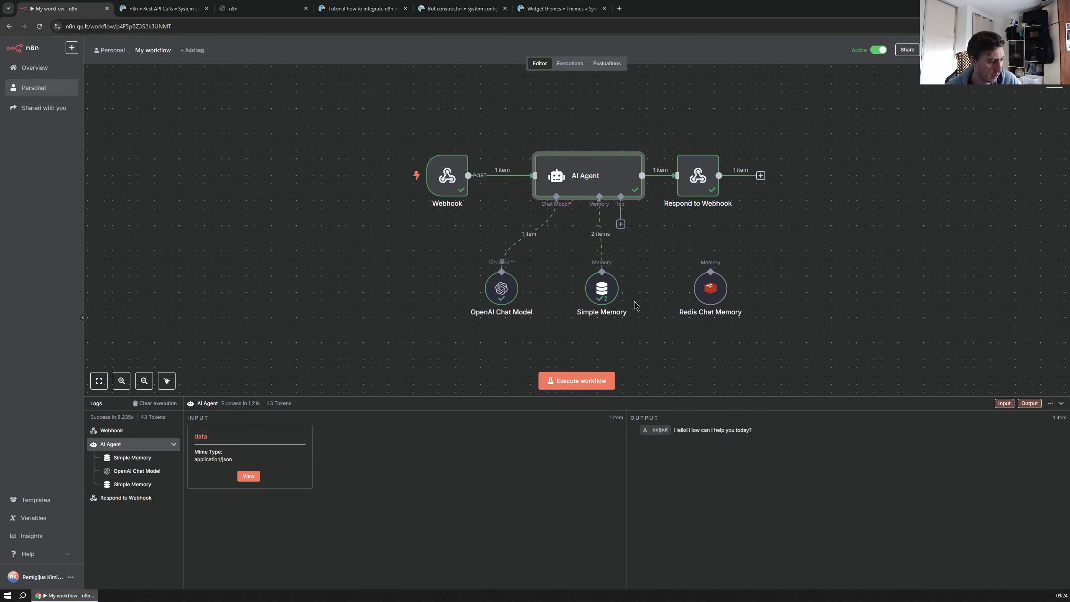
double_click(497, 289)
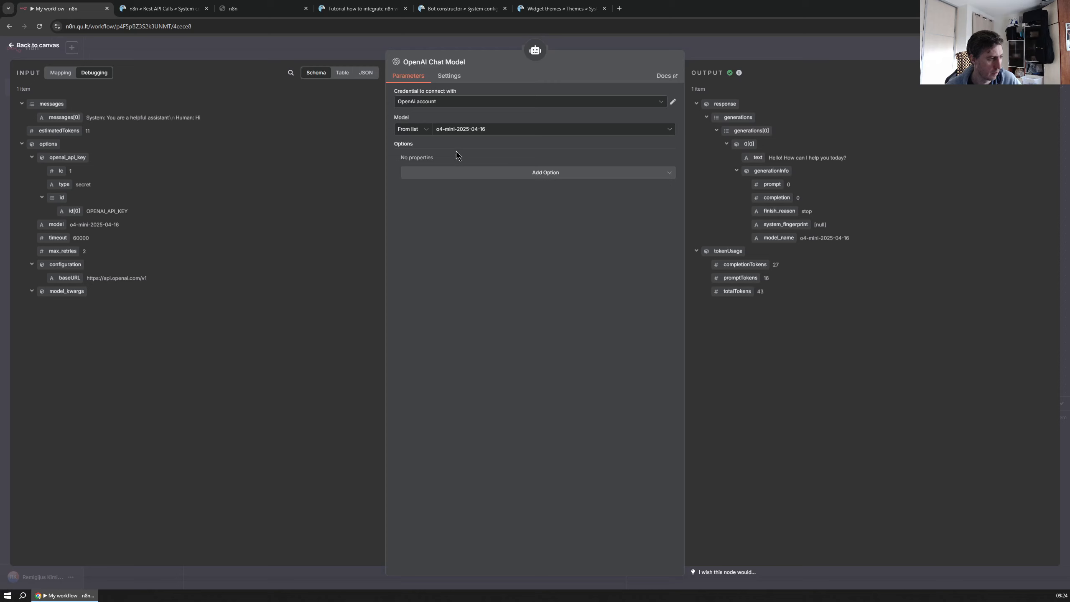
left_click(529, 175)
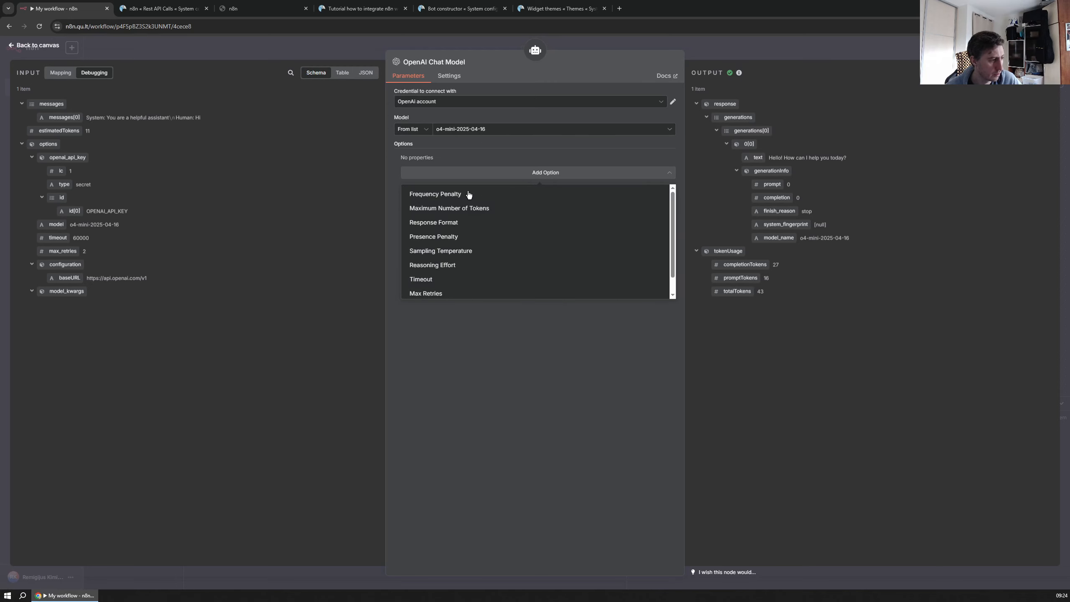
scroll(474, 236, "down", 1)
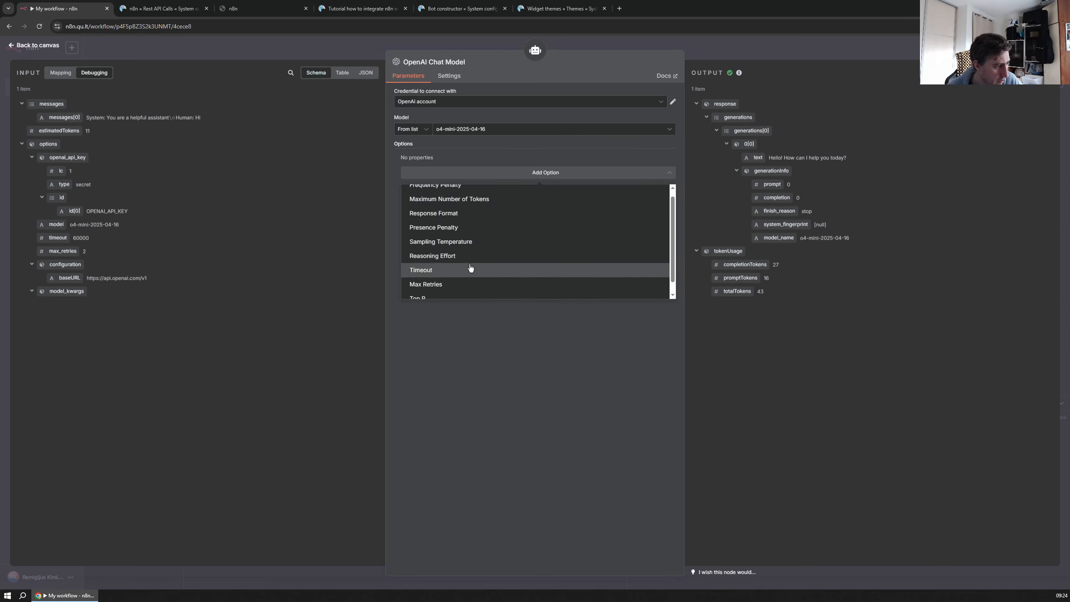
left_click(448, 77)
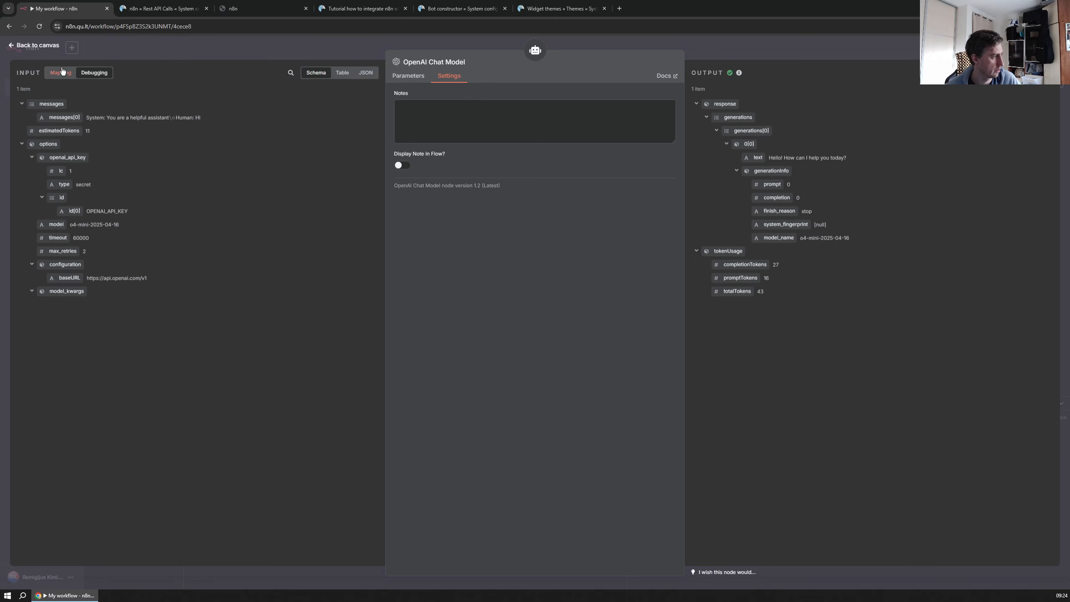
left_click(13, 45)
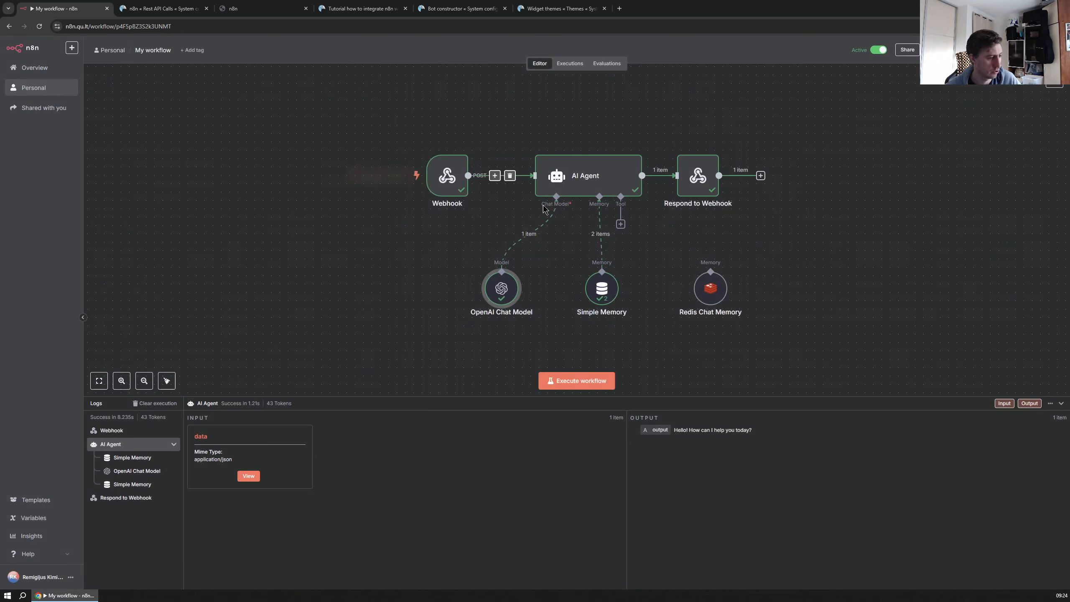
double_click(591, 172)
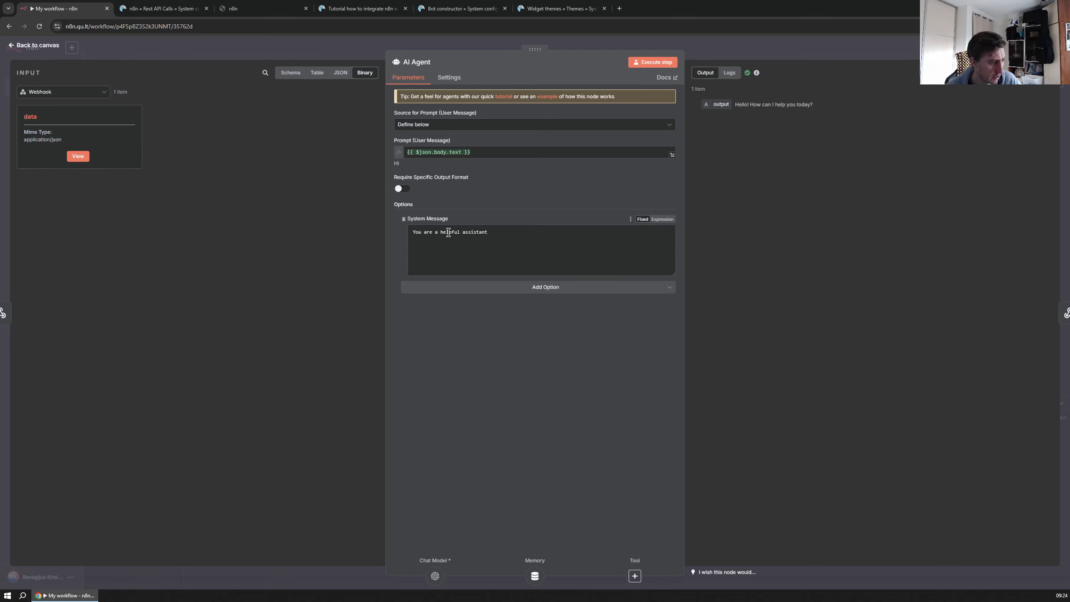
key("ctrl+a")
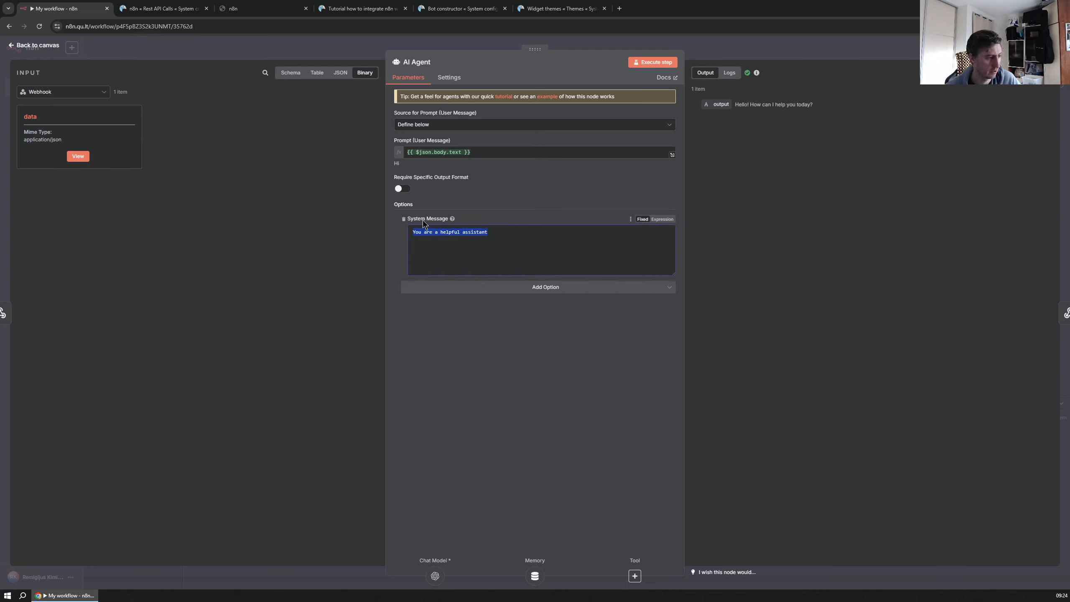
left_click(579, 287)
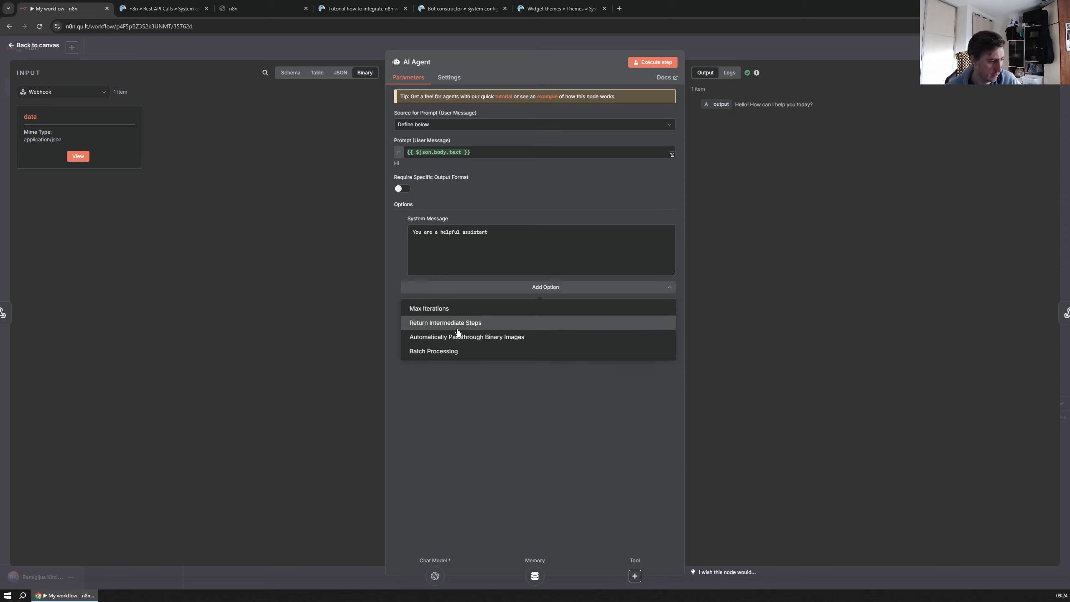
left_click(501, 248)
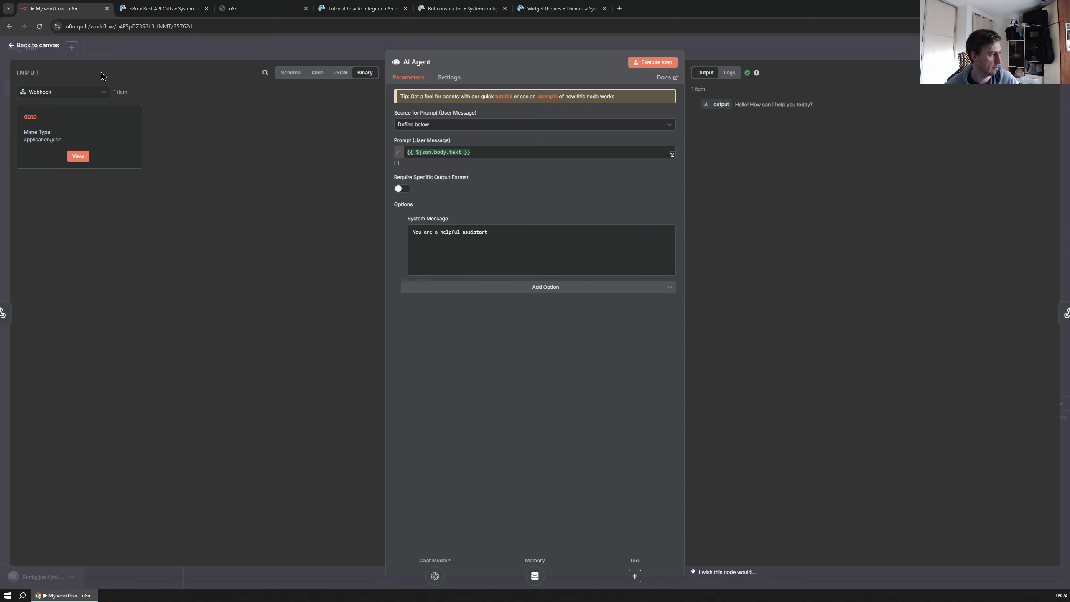
left_click(12, 50)
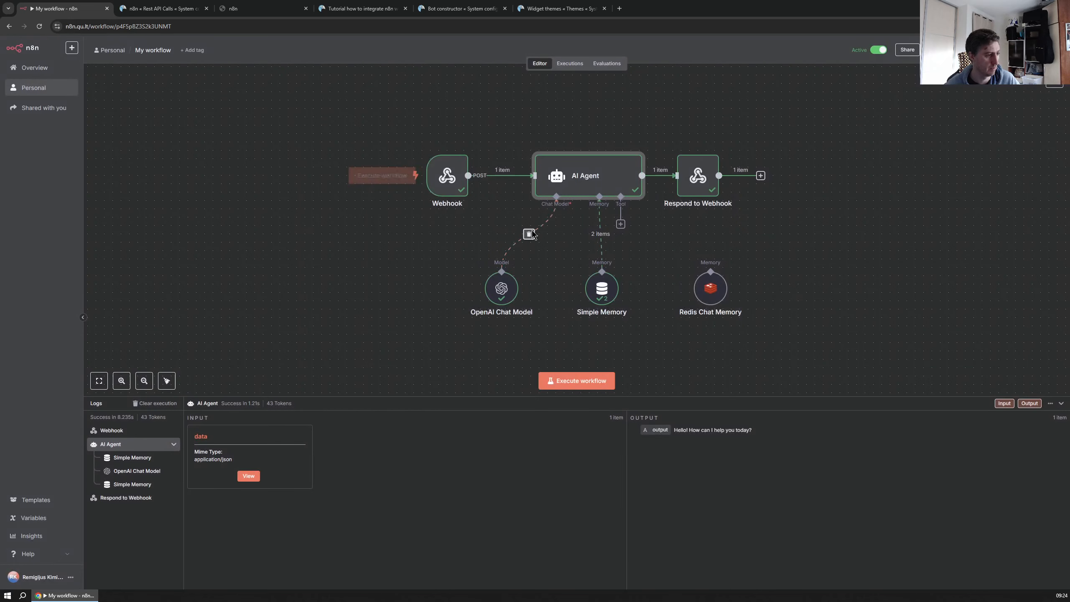